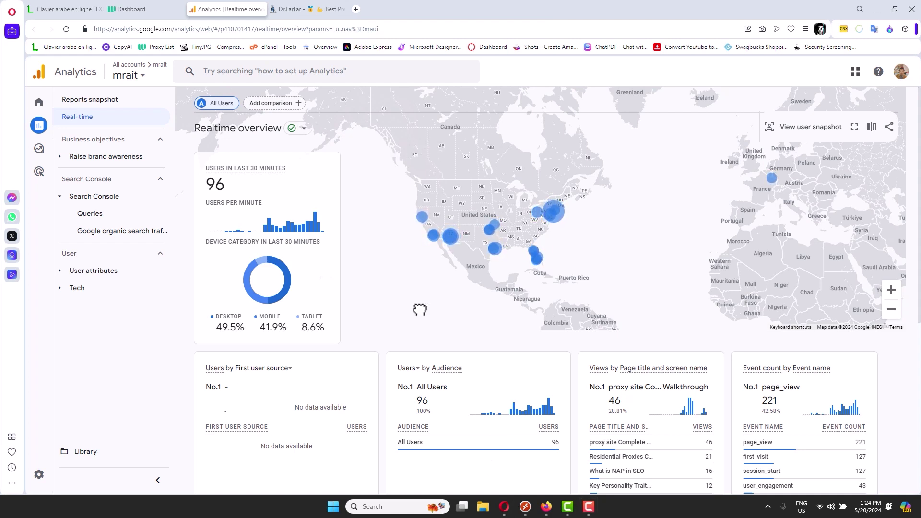
Bring the Webshare proxy dashboard in Firefox to the front.
scroll(420, 259, down, 1)
drag(439, 292, 450, 269)
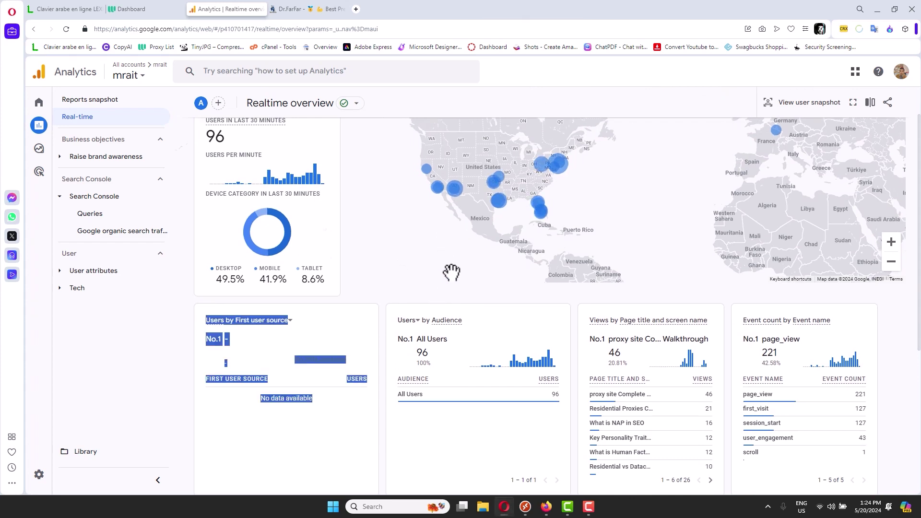
click(547, 507)
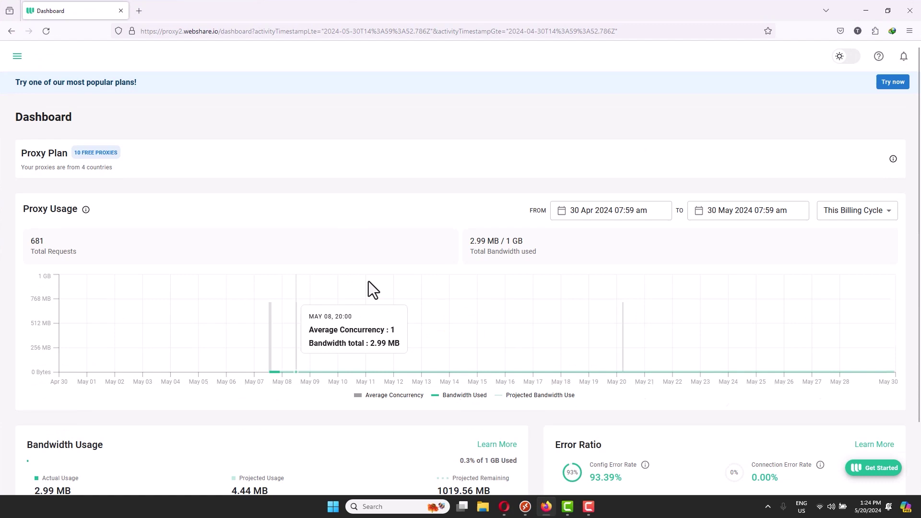
scroll(369, 281, down, 2)
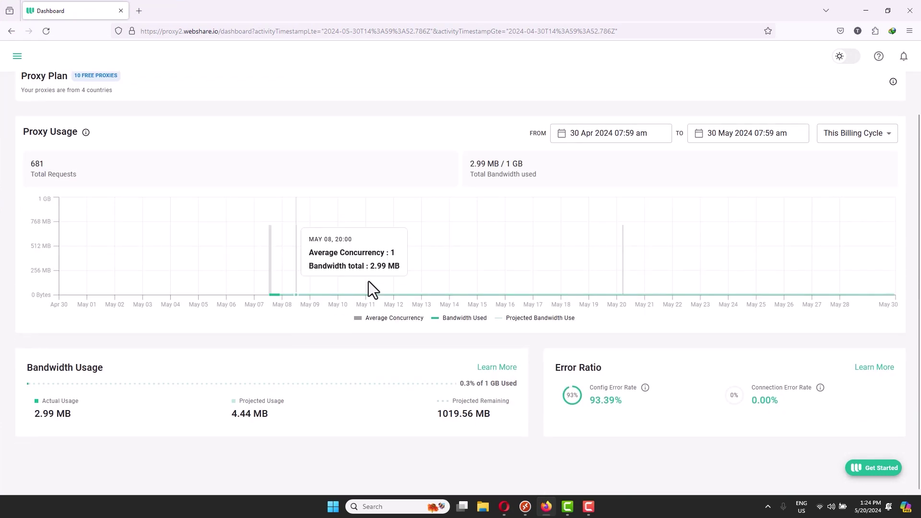
scroll(369, 281, up, 2)
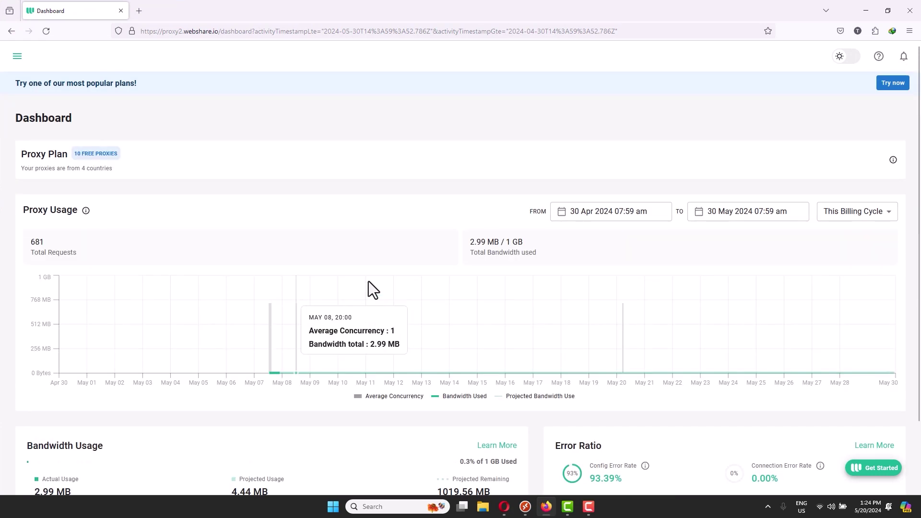
Show the Proxy List and review the 10 proxies' addresses, ports, status and locations.
click(18, 57)
click(74, 158)
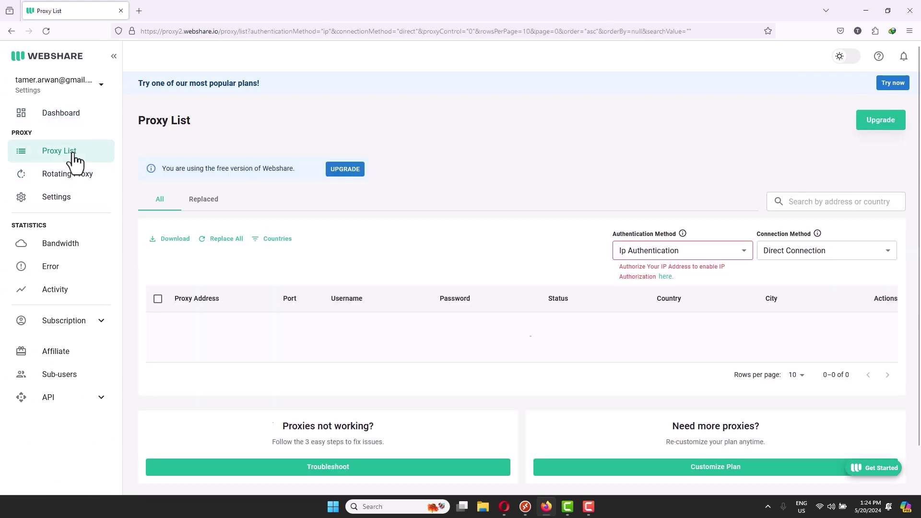
scroll(417, 256, down, 5)
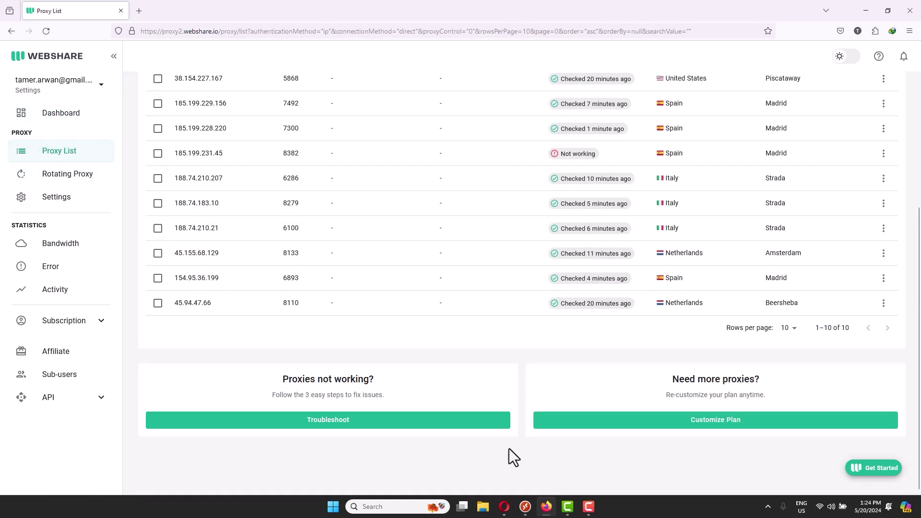
scroll(507, 257, up, 5)
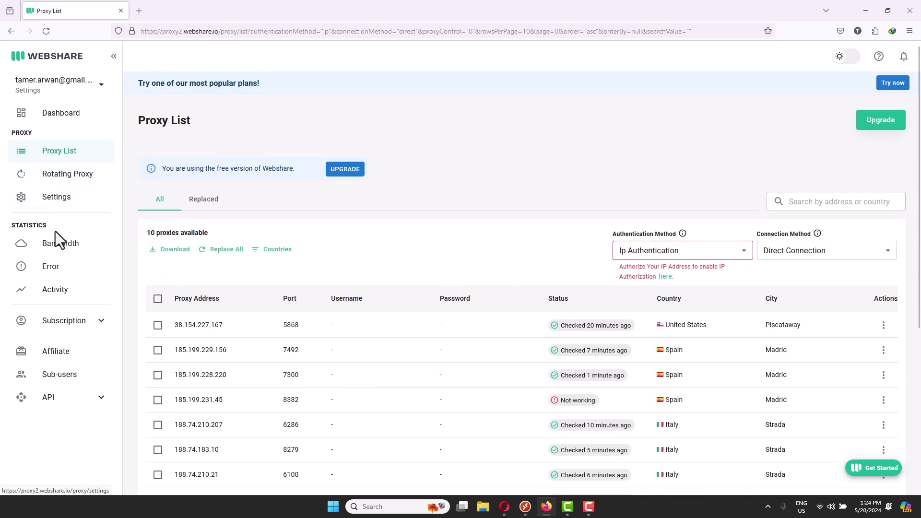
Review the Premium Proxy plan under Subscription > Browse Plans: 100 proxies, 250 GB/month, $2.99.
click(59, 325)
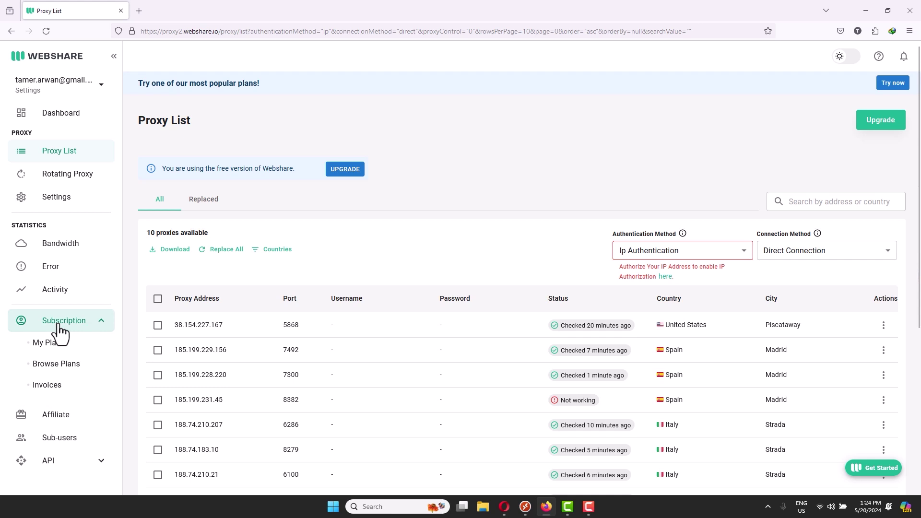
click(56, 365)
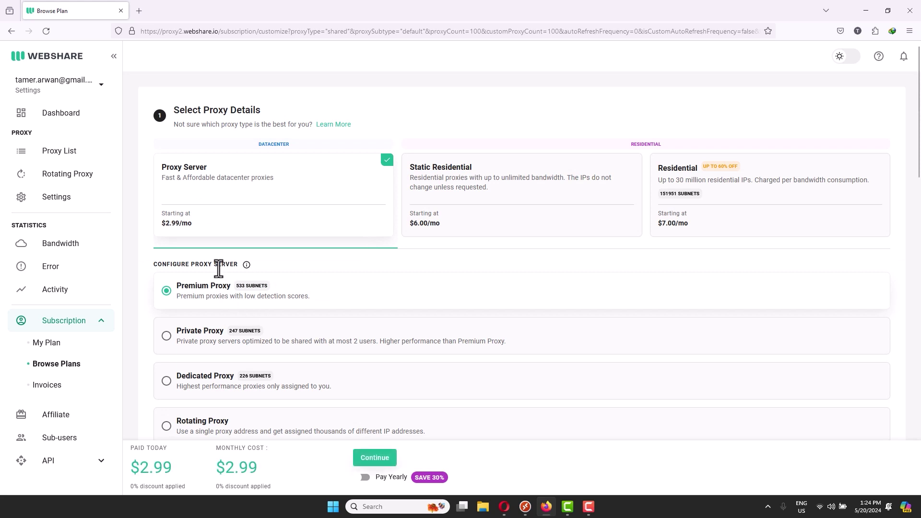
scroll(273, 229, down, 5)
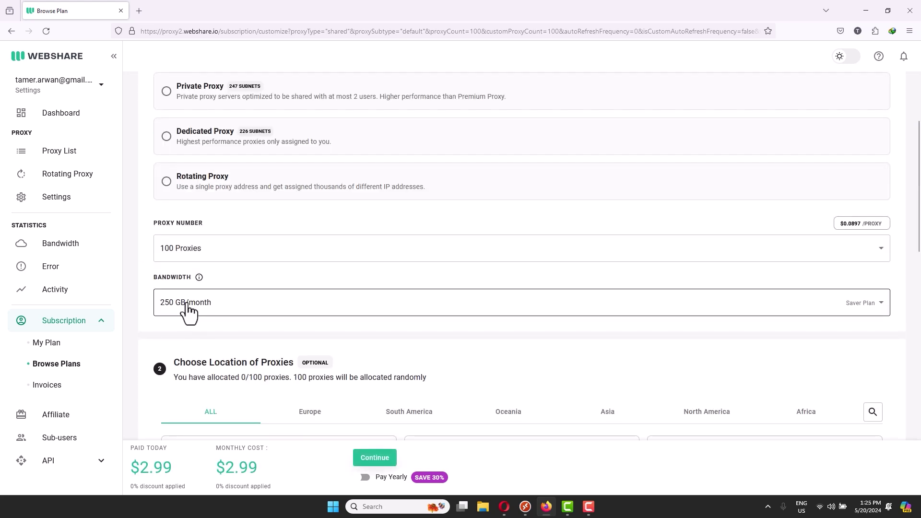
scroll(302, 307, down, 4)
drag(168, 473, 142, 468)
click(142, 468)
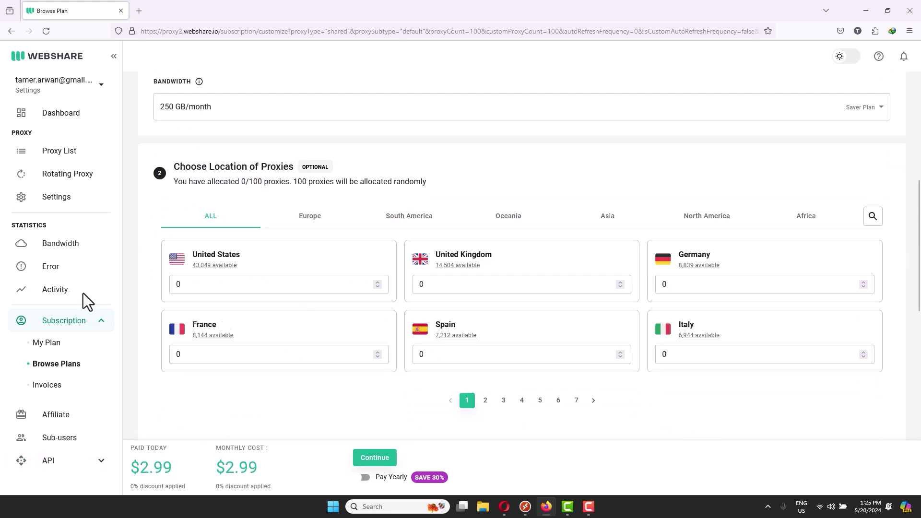
scroll(219, 324, up, 6)
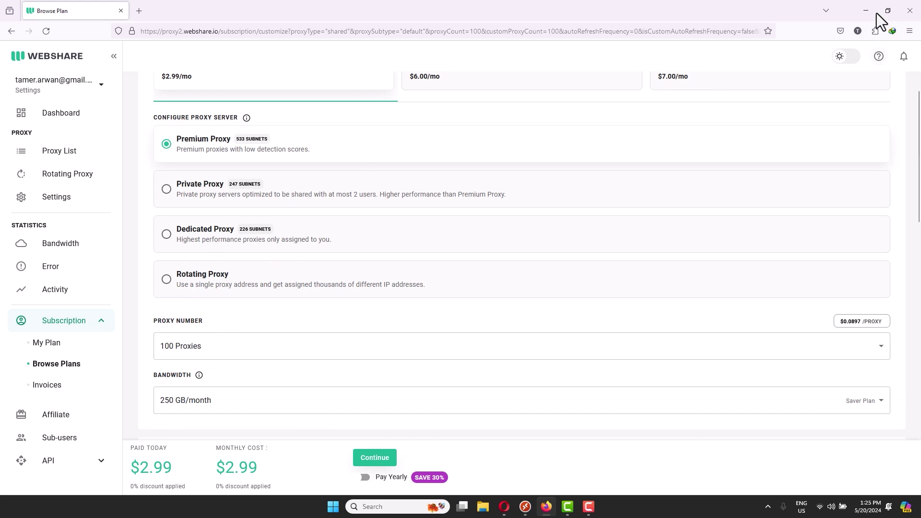
scroll(398, 268, up, 3)
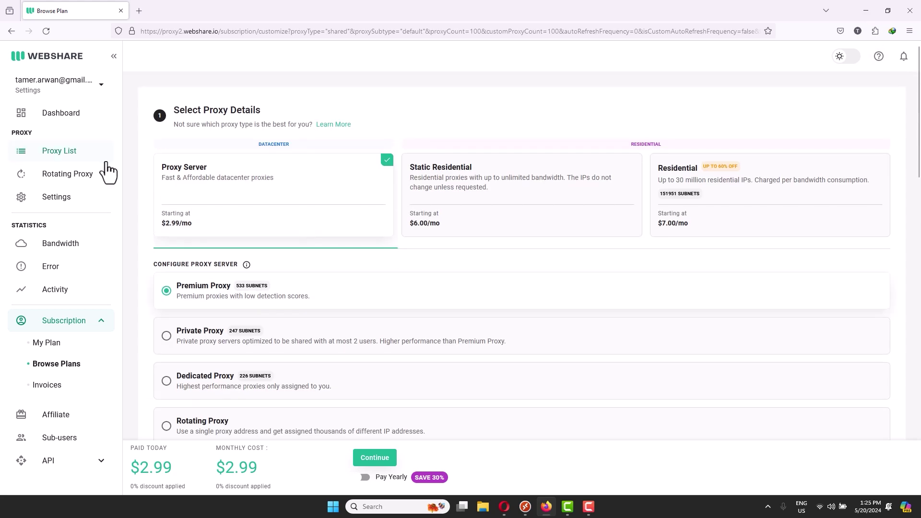
Go to Settings > IP Authorizations and copy the current IP address.
click(77, 116)
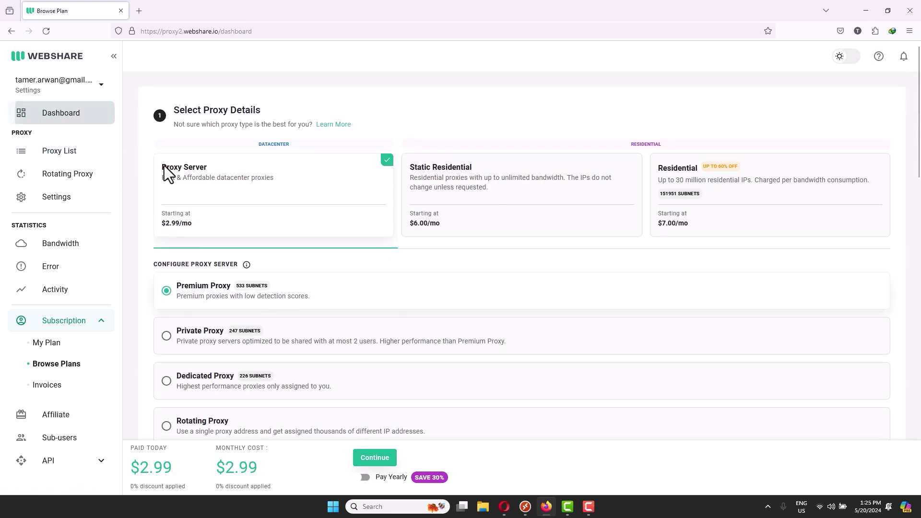
click(61, 203)
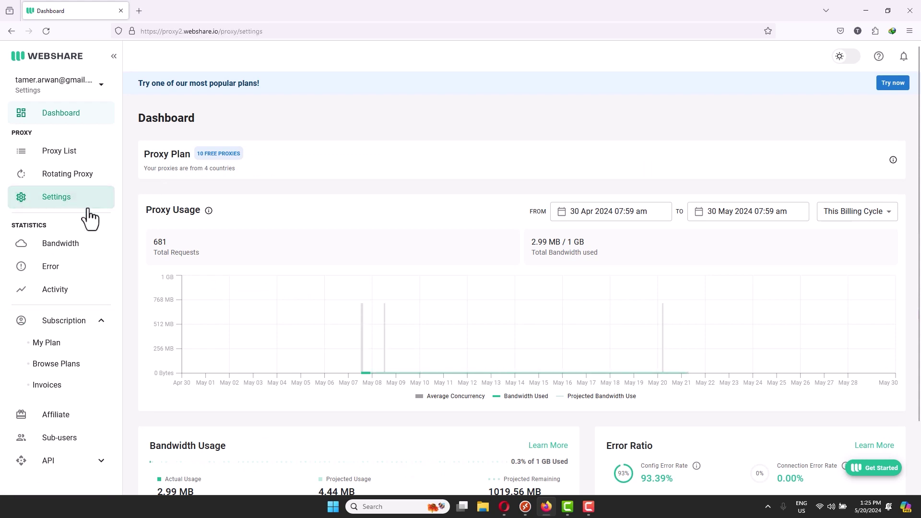
click(301, 152)
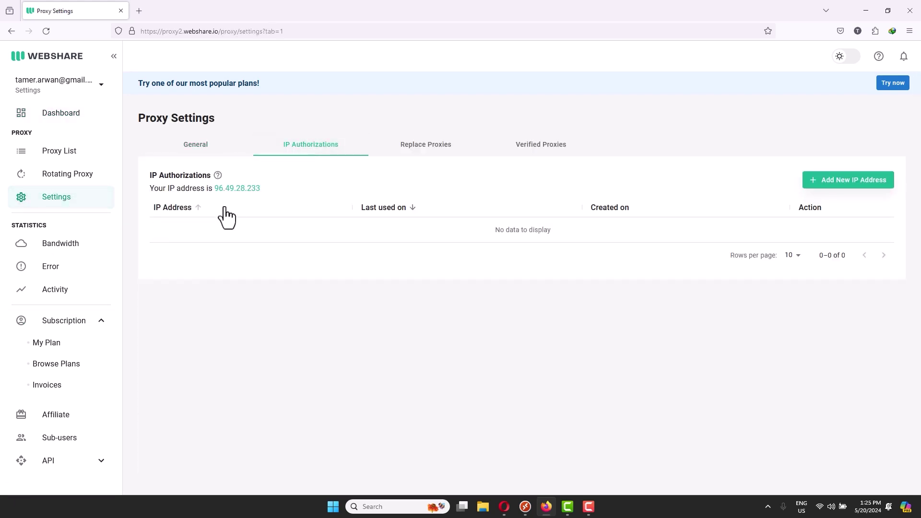
drag(263, 190, 217, 200)
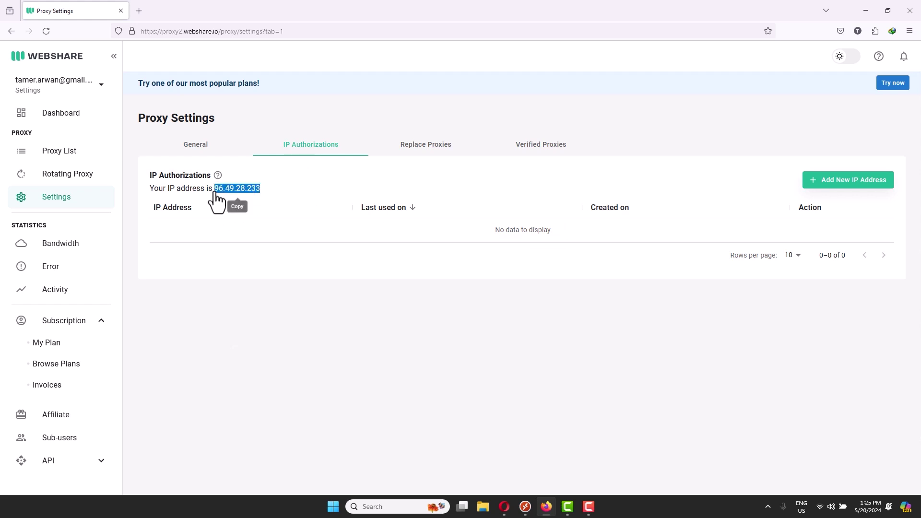
click(423, 315)
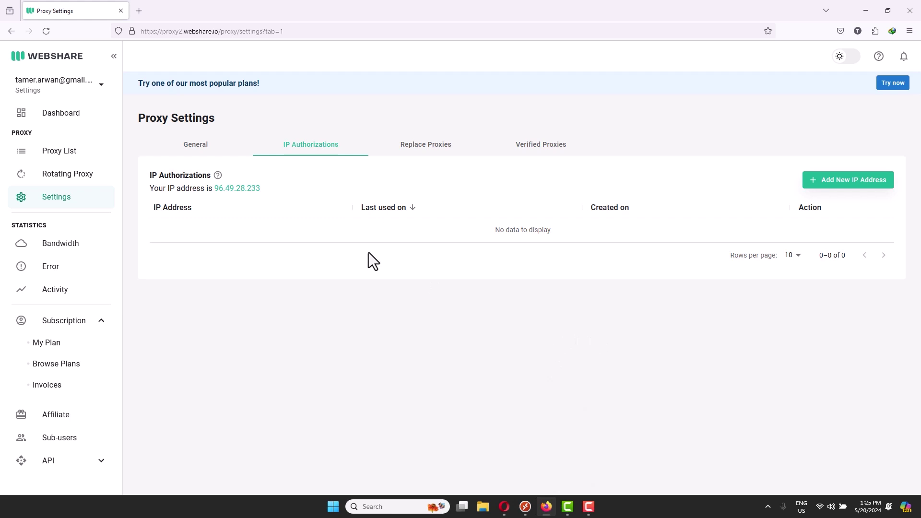
drag(258, 191, 213, 192)
drag(265, 188, 213, 188)
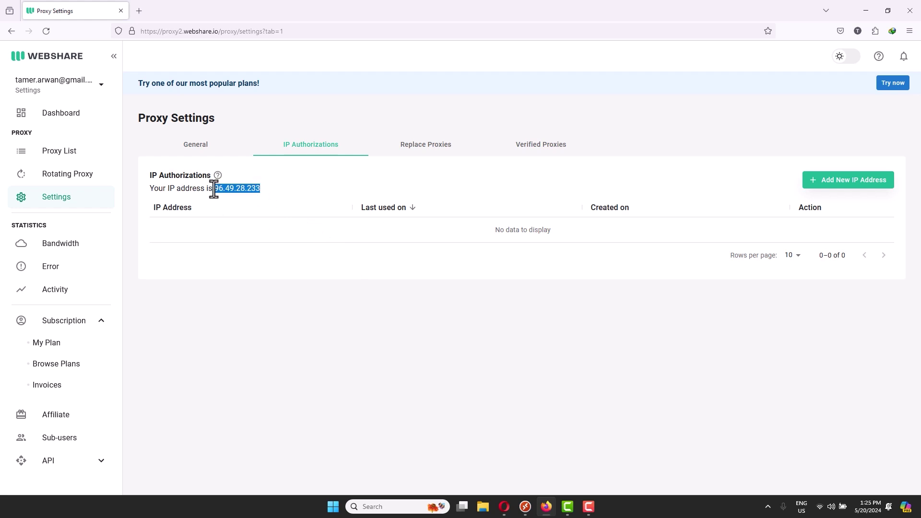
drag(294, 78, 853, 197)
Start adding a new authorized IP, cancel without saving, and return to the Dashboard.
click(852, 188)
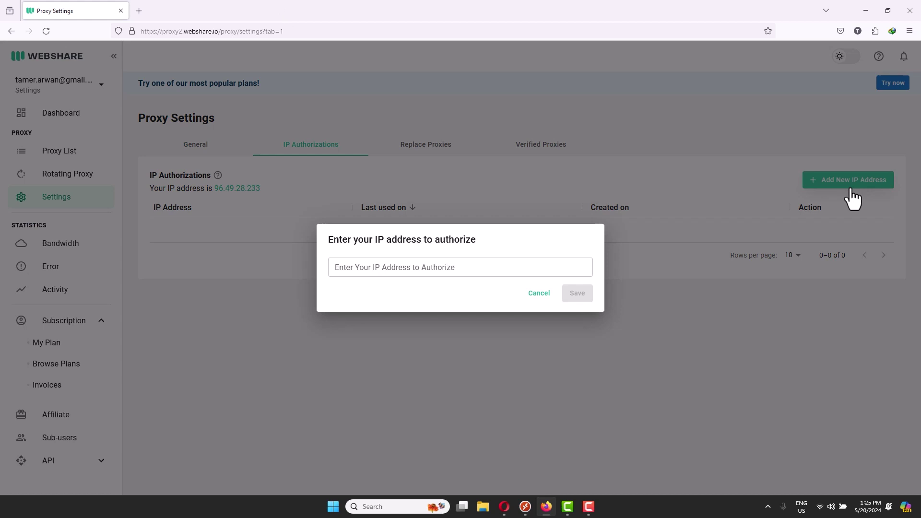
click(473, 269)
click(538, 294)
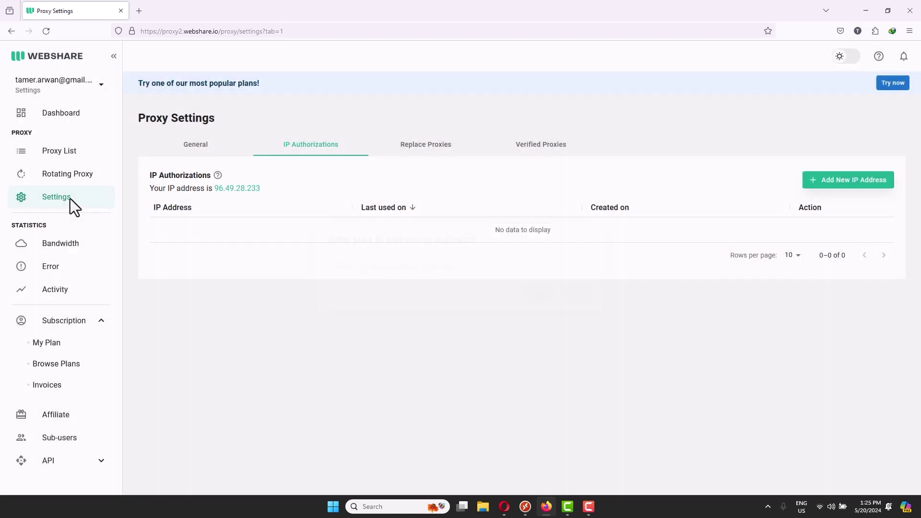
click(80, 119)
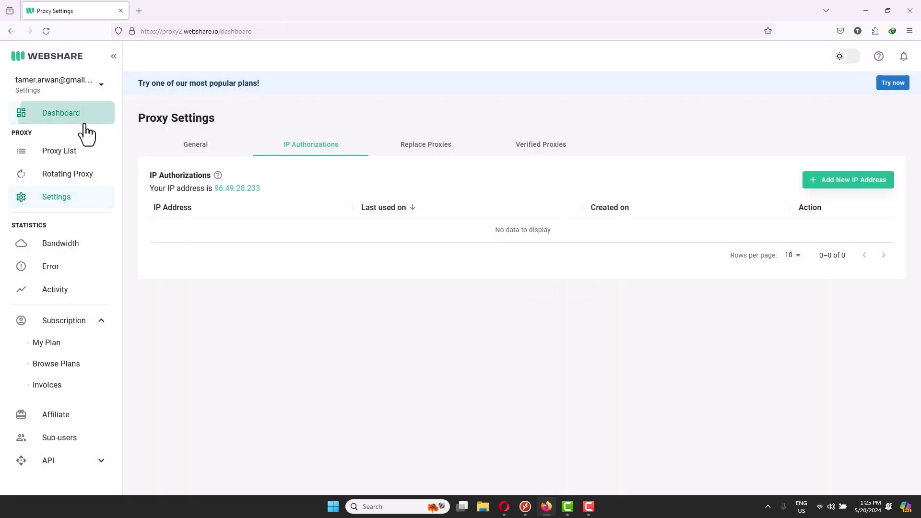
On the Proxy List, keep IP Authentication as the proxy authentication method.
scroll(315, 230, down, 2)
click(63, 155)
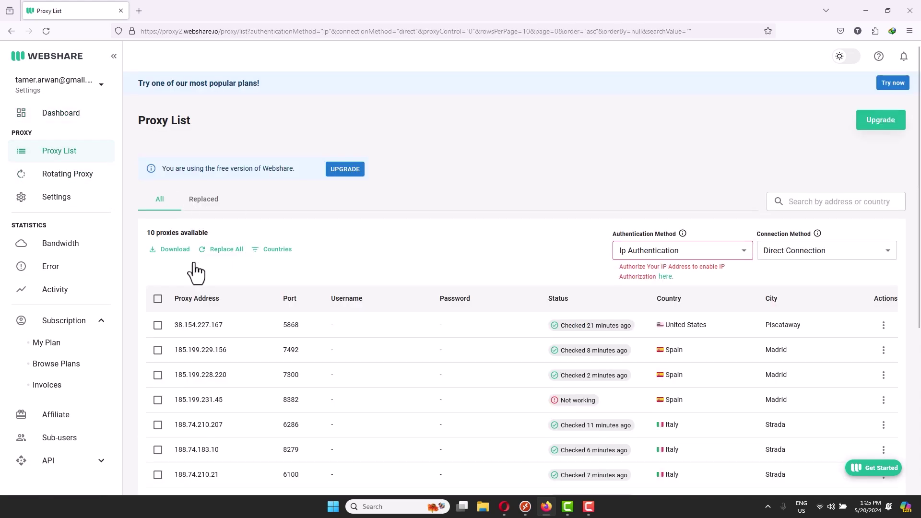
click(653, 251)
click(645, 296)
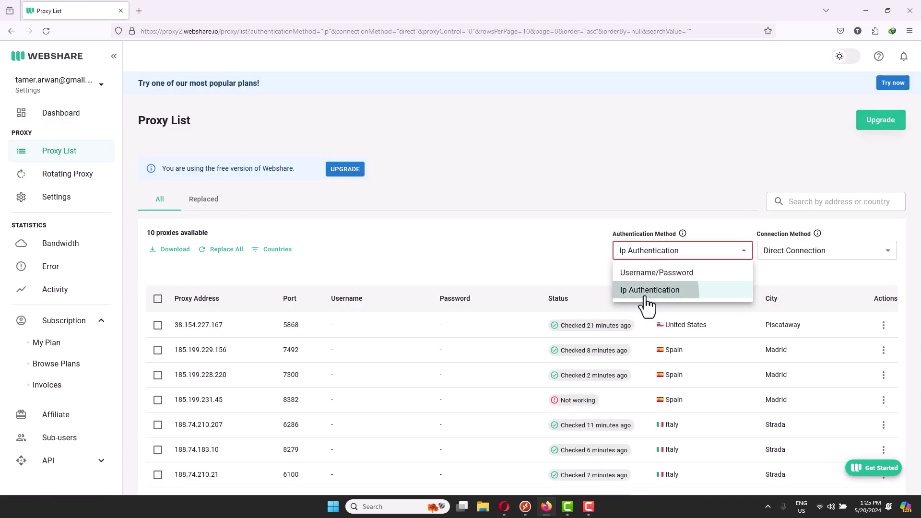
click(686, 253)
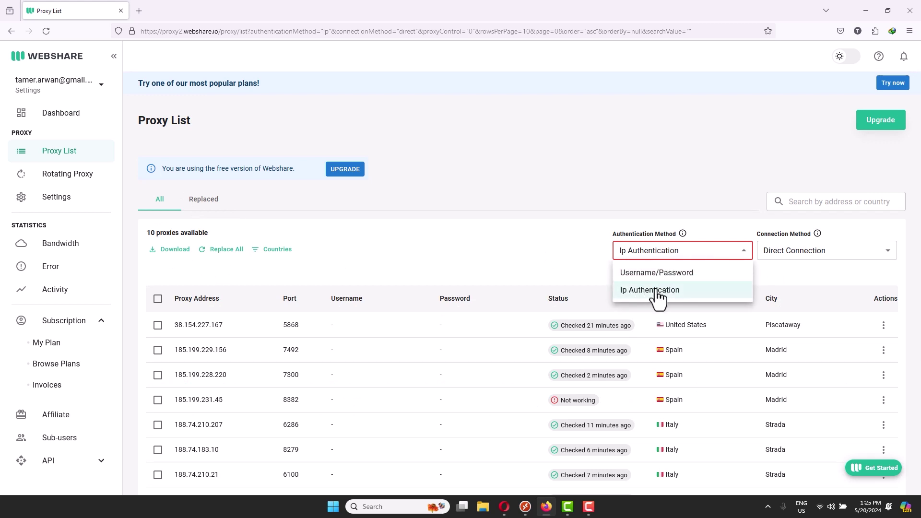
click(657, 297)
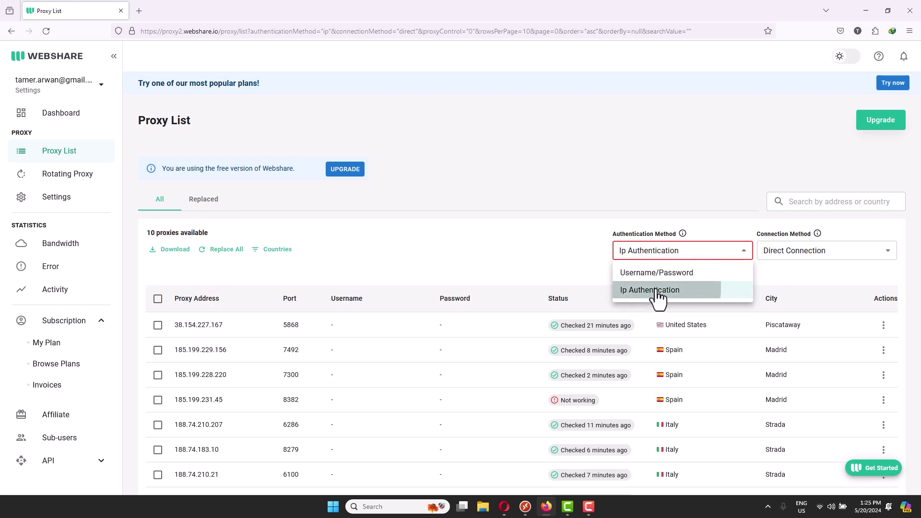
click(651, 254)
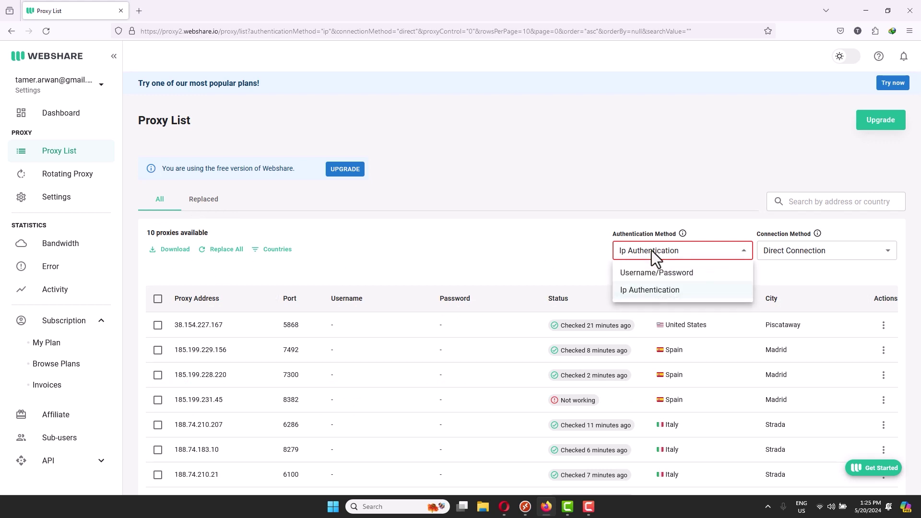
click(663, 294)
click(823, 254)
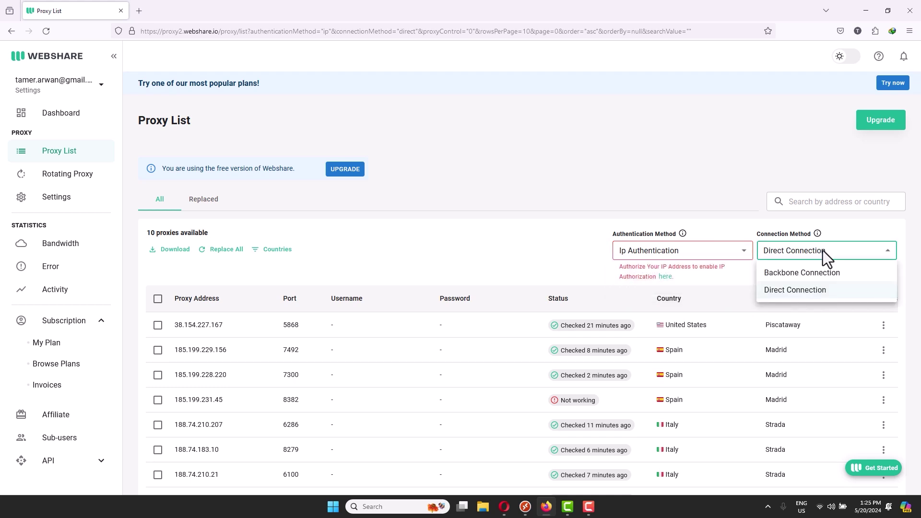
Download the ten-proxy list as the text file Webshare 10 proxies(1).txt.
click(179, 252)
click(179, 251)
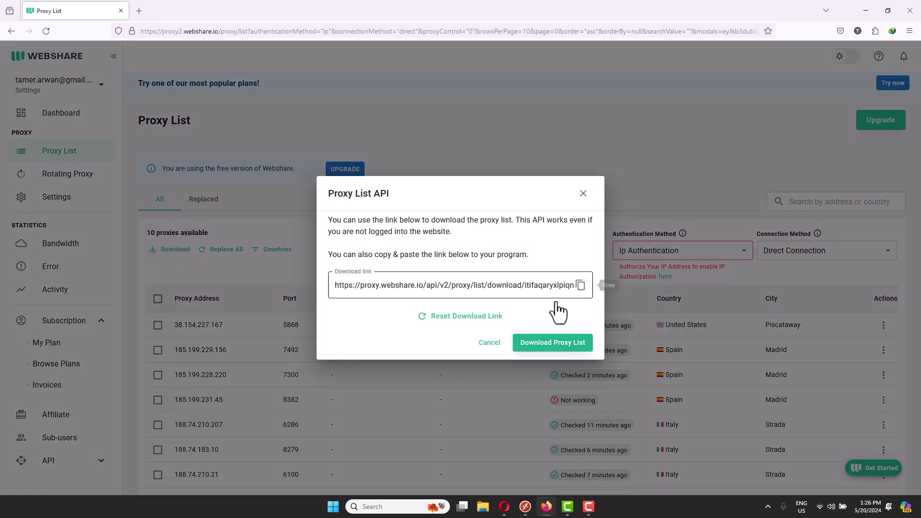
click(554, 342)
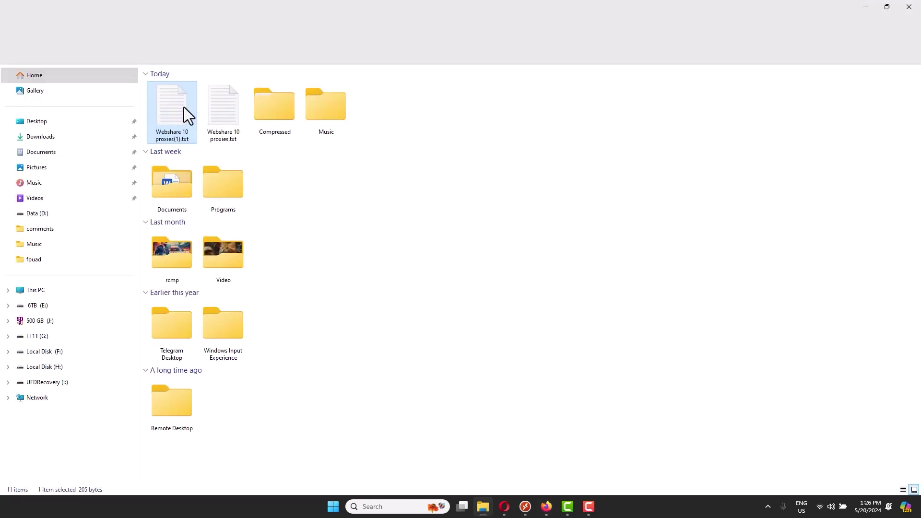
Inspect the duplicate downloaded proxy list in Notepad, then close it and Notepad.
double_click(183, 107)
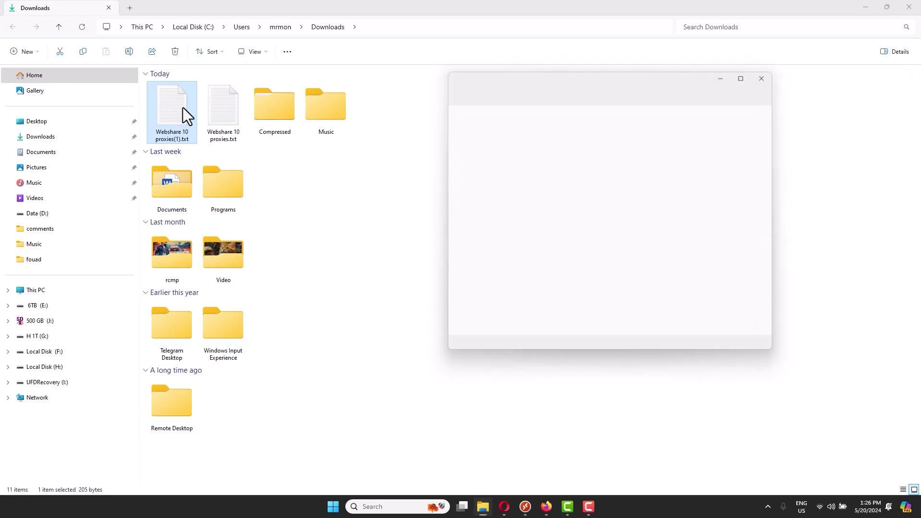
key(ctrl+a)
drag(527, 112, 609, 183)
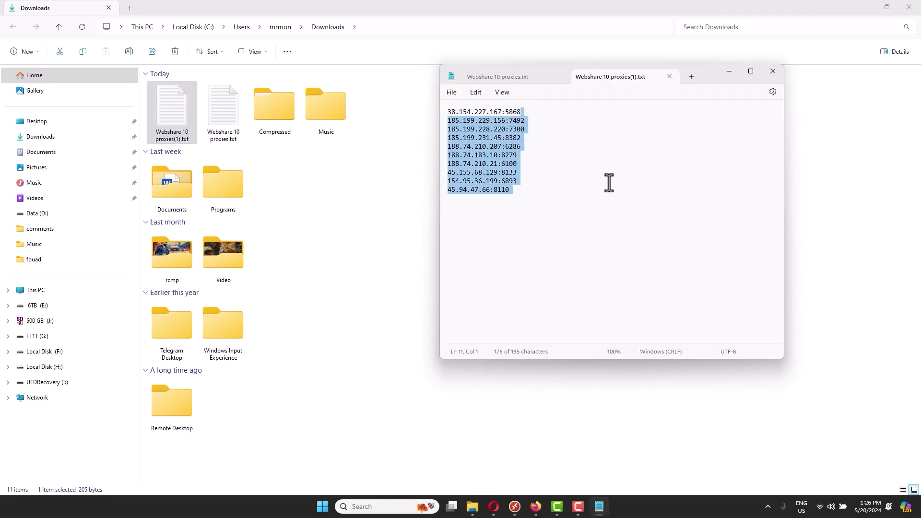
click(670, 77)
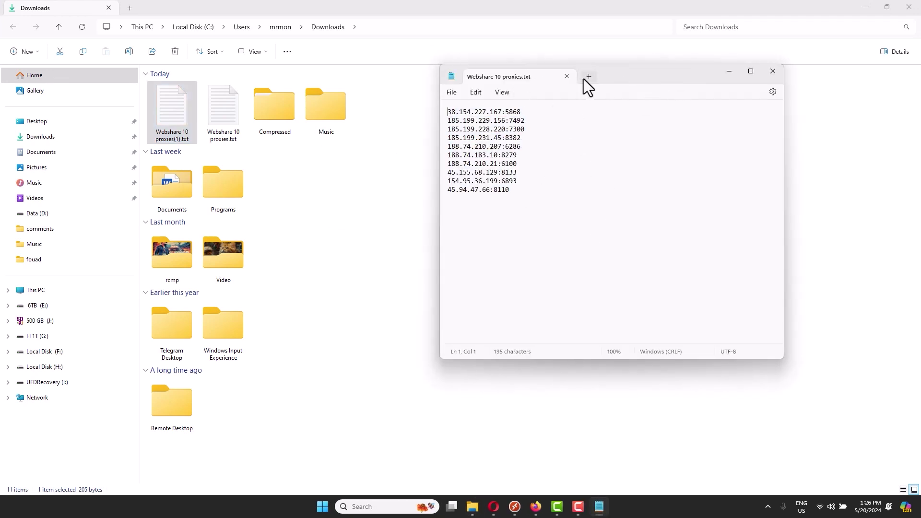
click(768, 73)
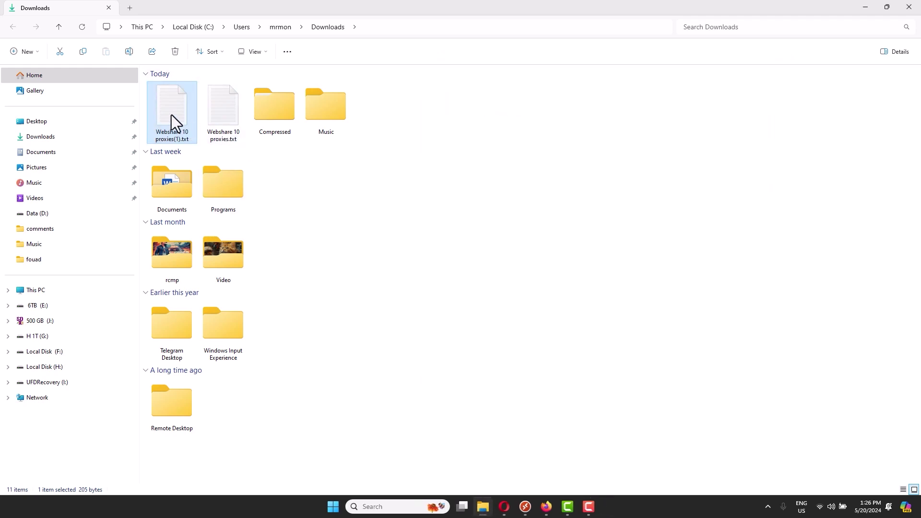
Open Webshare 10 proxies.txt from Downloads and view its ten IP:port lines.
click(213, 110)
double_click(212, 110)
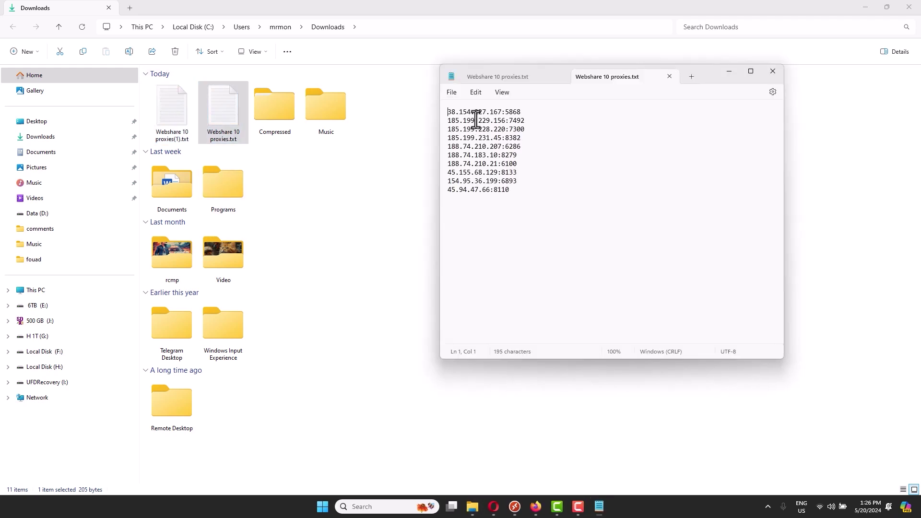
drag(497, 111, 422, 112)
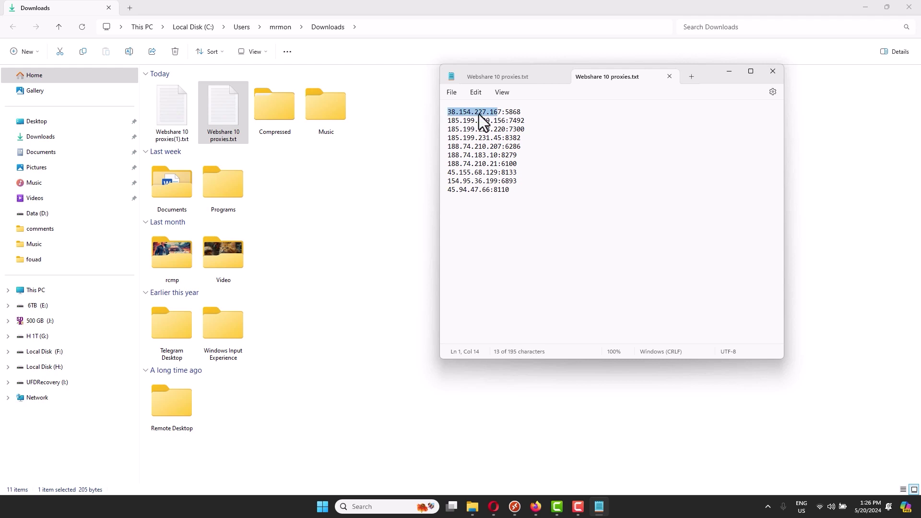
click(518, 112)
click(559, 77)
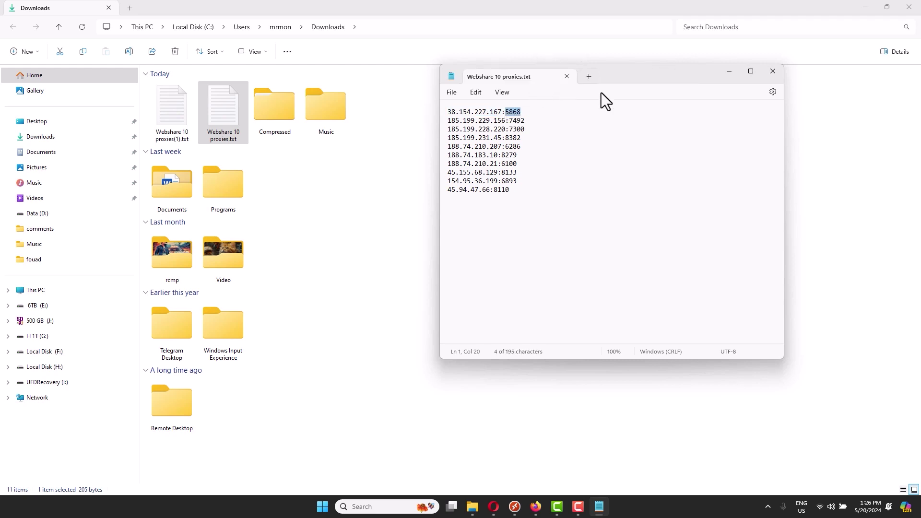
Close Notepad and Explorer, check the Dr.FarFar countdown page, then switch to the TorPedo remote desktop.
click(775, 74)
click(908, 7)
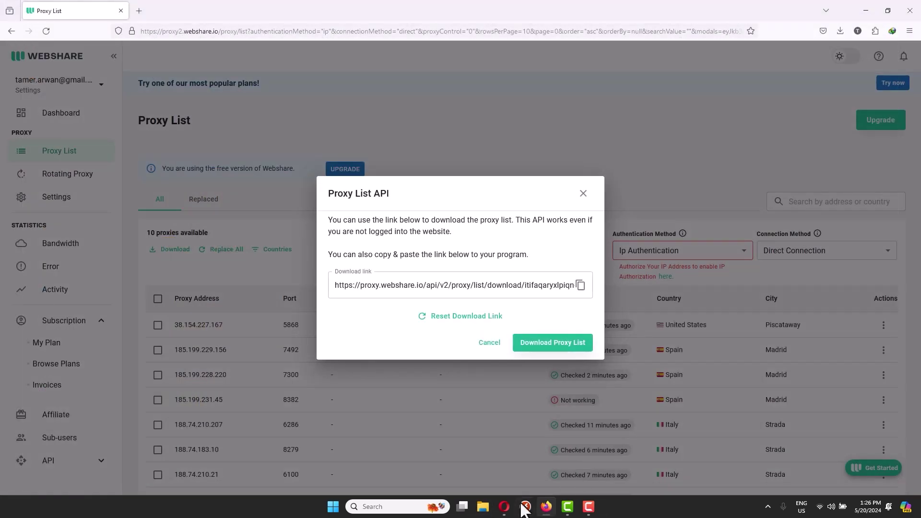
click(524, 441)
click(307, 9)
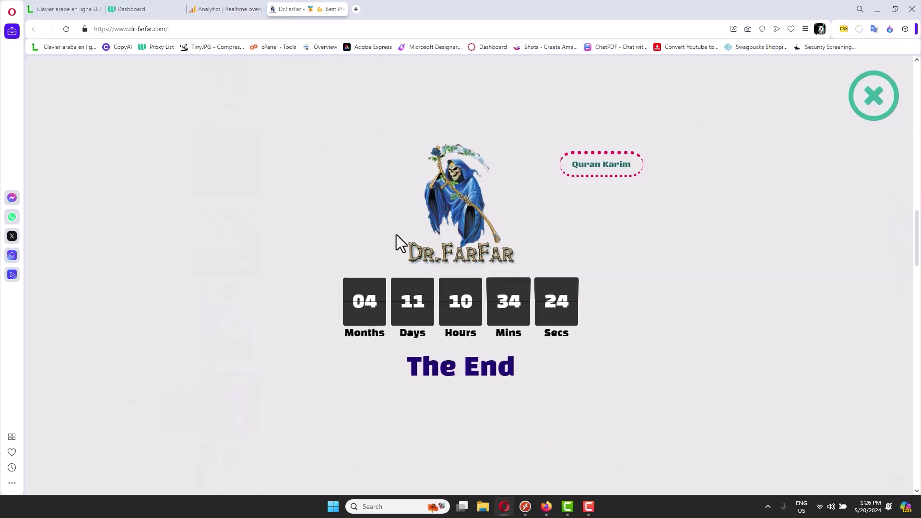
drag(622, 322, 276, 292)
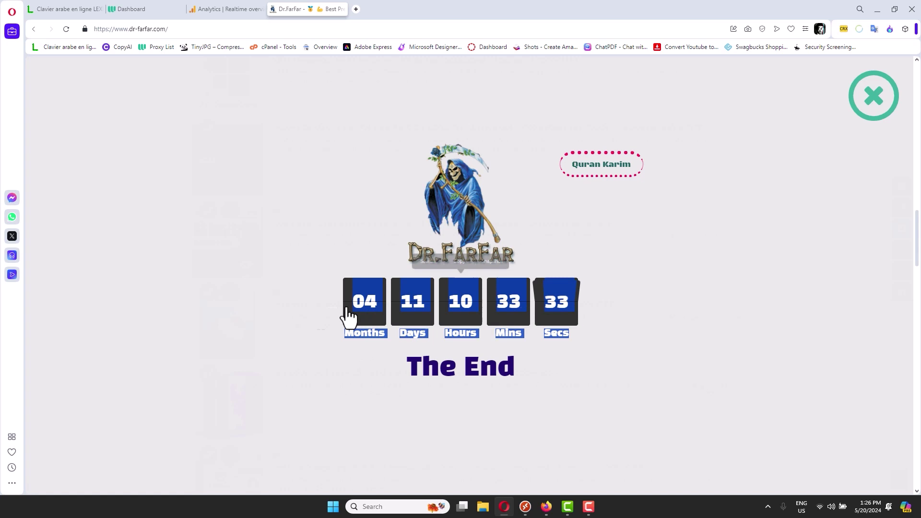
click(348, 369)
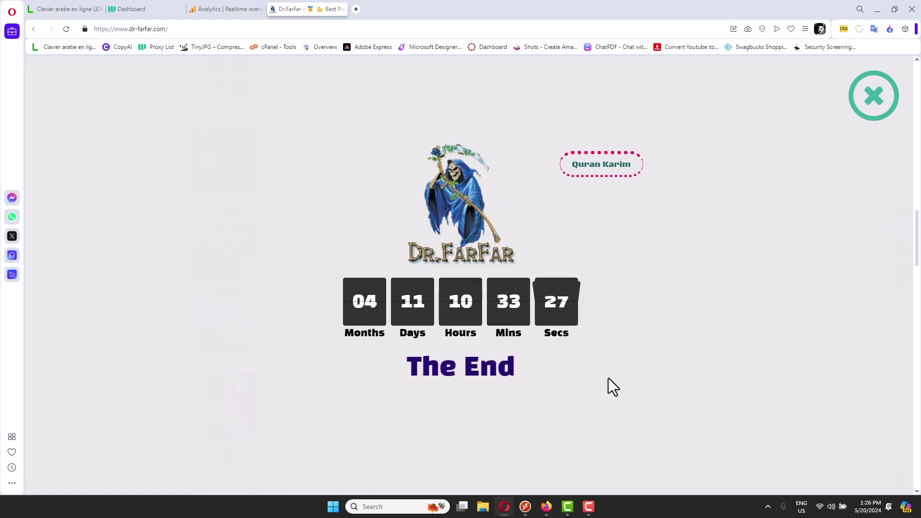
click(525, 508)
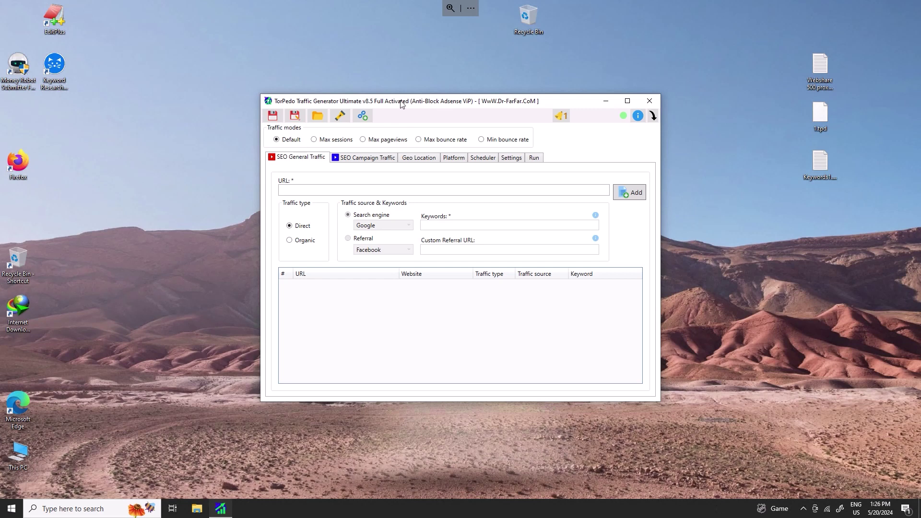
Reposition the TorPedo window and the Webshare 500 proxies file on the remote desktop.
drag(367, 102, 466, 88)
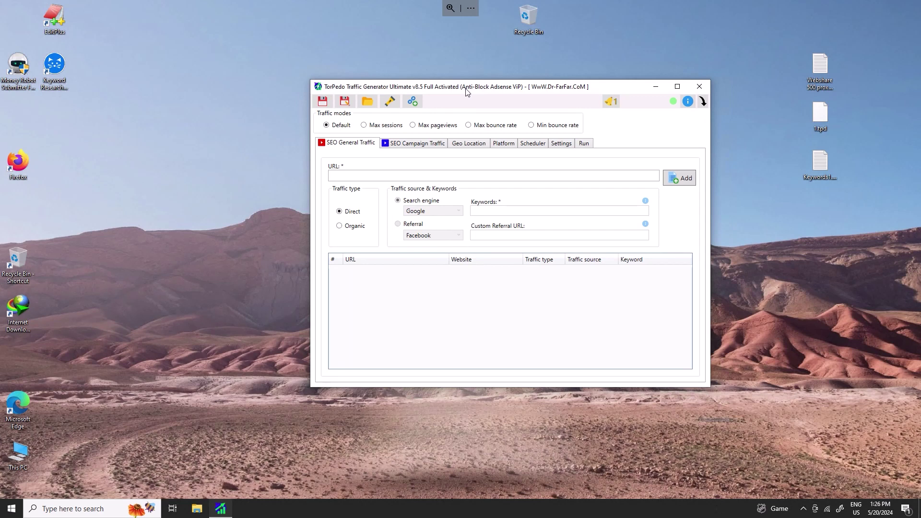
mouse_move(465, 89)
mouse_down()
mouse_move(457, 90)
mouse_move(472, 87)
mouse_up()
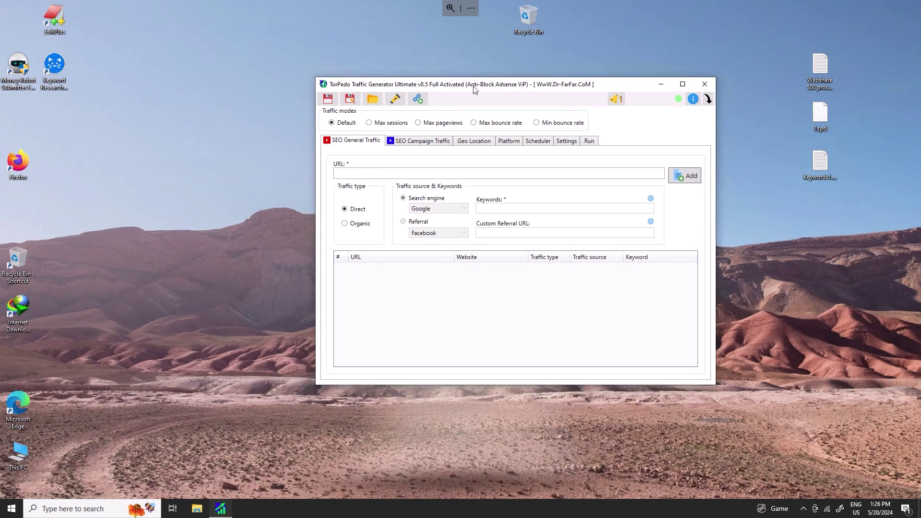
mouse_move(473, 89)
mouse_down()
mouse_move(484, 73)
mouse_move(488, 82)
mouse_up()
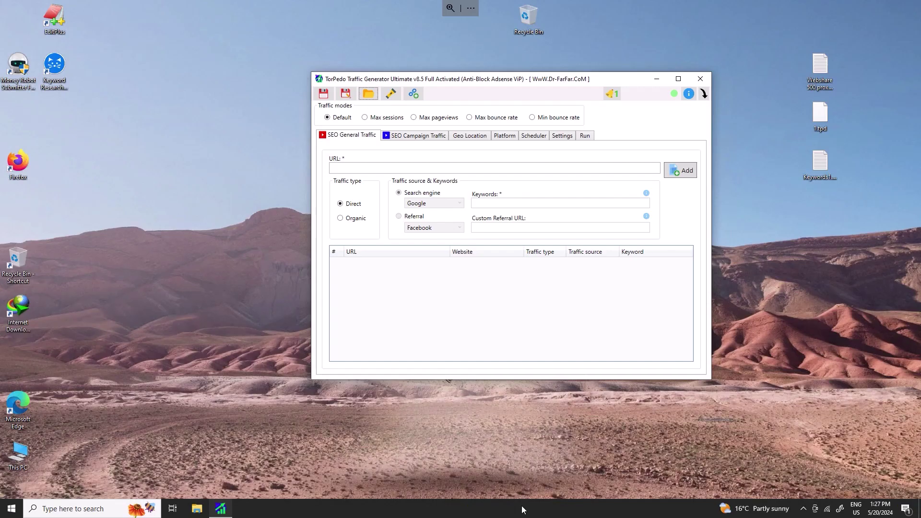
mouse_move(805, 162)
mouse_down()
mouse_move(800, 192)
mouse_move(816, 174)
mouse_up()
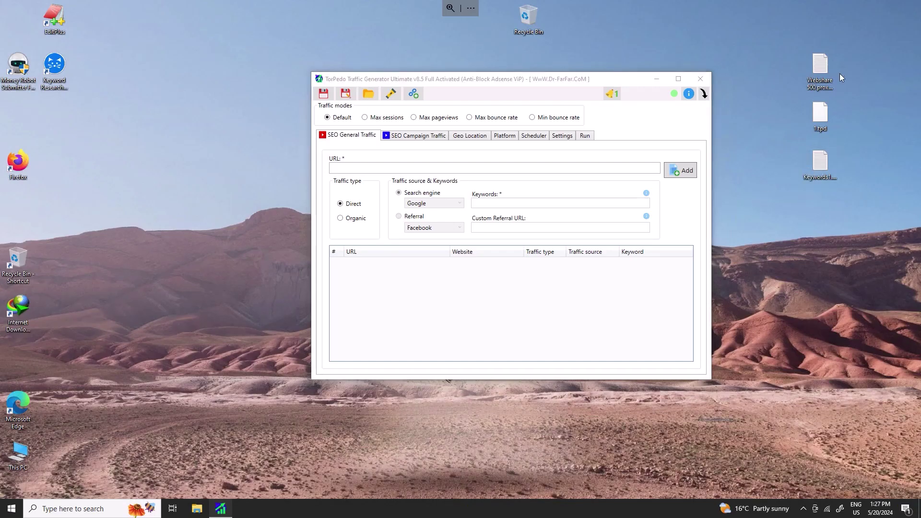
drag(822, 71, 794, 56)
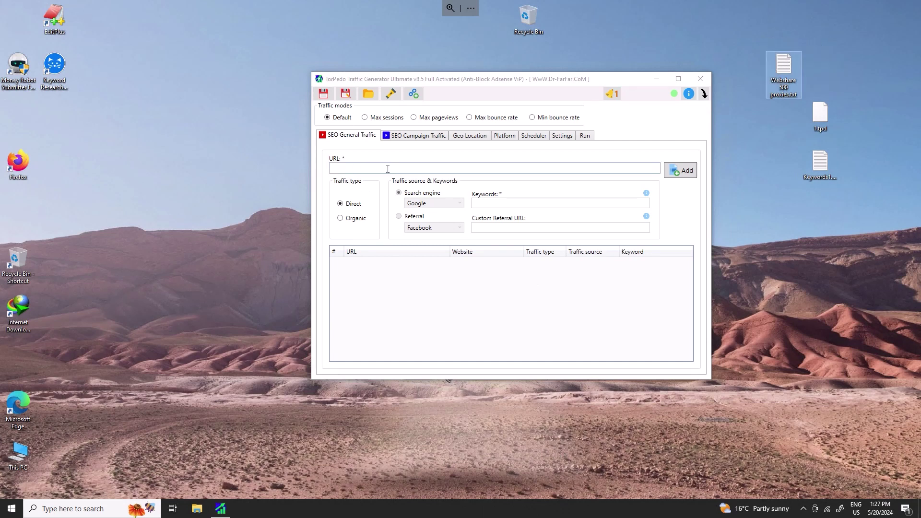
click(387, 169)
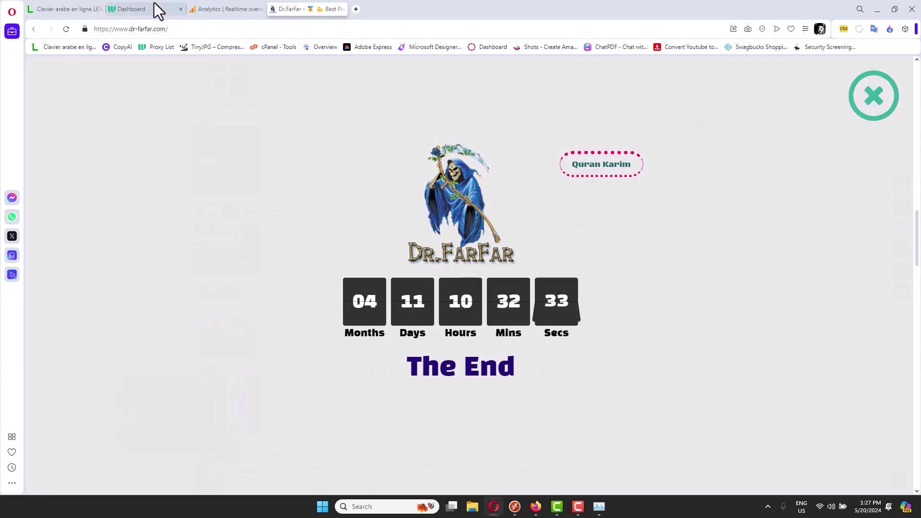
Show the Google Analytics realtime overview in the local Opera browser.
click(154, 6)
click(220, 5)
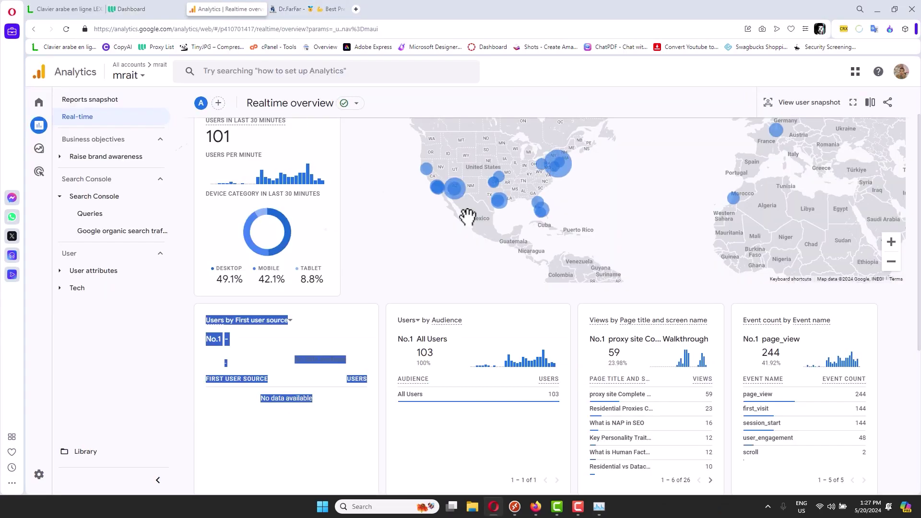
click(356, 9)
key(ctrl+Tab)
scroll(254, 228, up, 1)
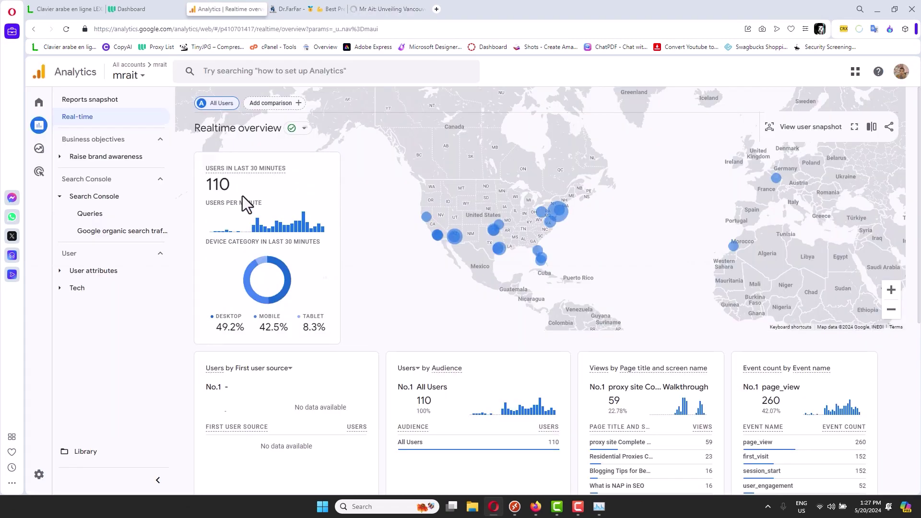
scroll(671, 379, down, 3)
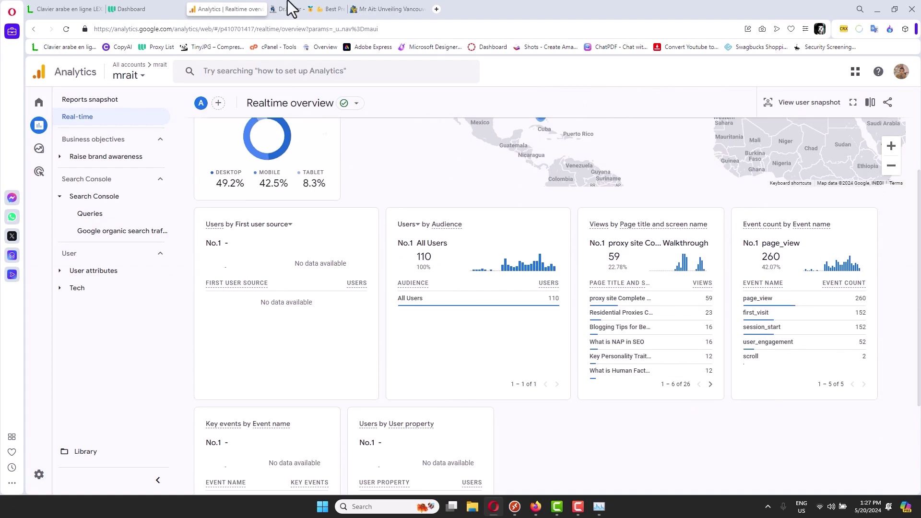
Copy the contact-us link address from the mrait.ca site.
click(408, 9)
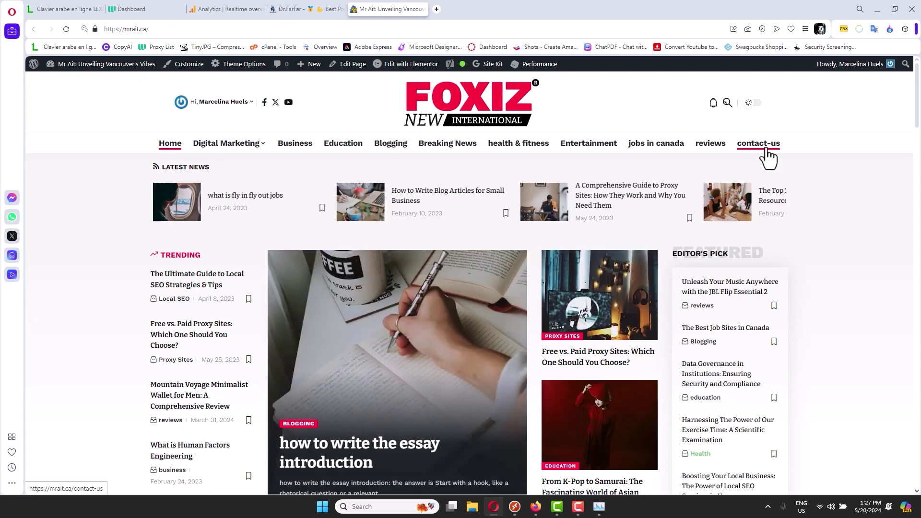
right_click(767, 149)
click(793, 195)
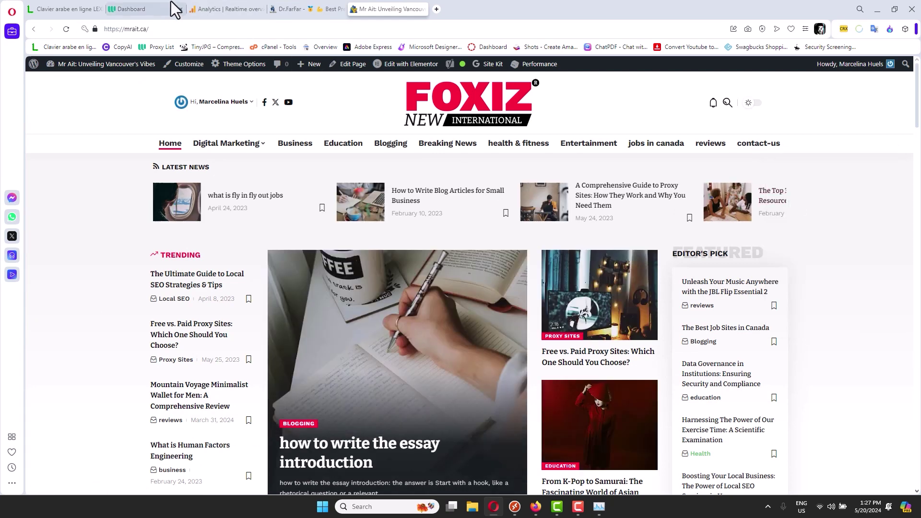
Check the Analytics Views card (110 users, 263 page_views) and close the mrait.ca tab.
click(232, 3)
click(304, 3)
click(251, 2)
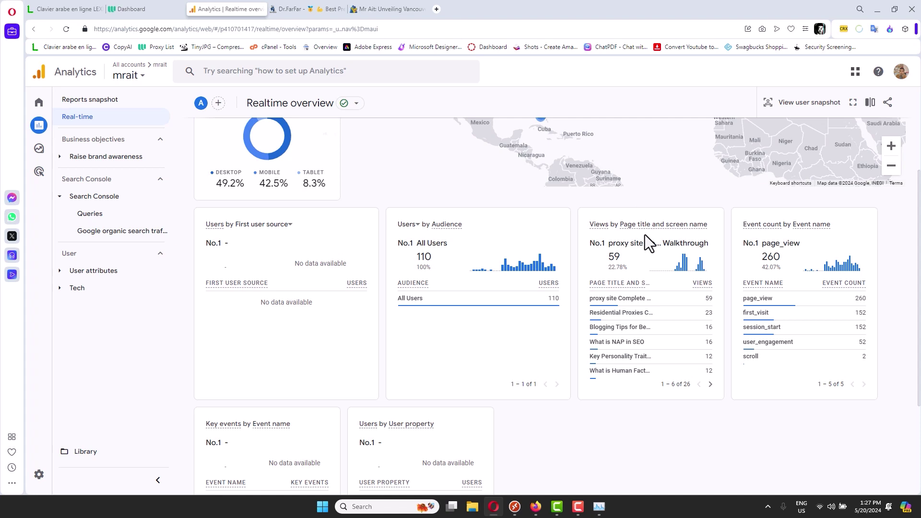
click(710, 383)
click(710, 384)
click(711, 384)
click(710, 384)
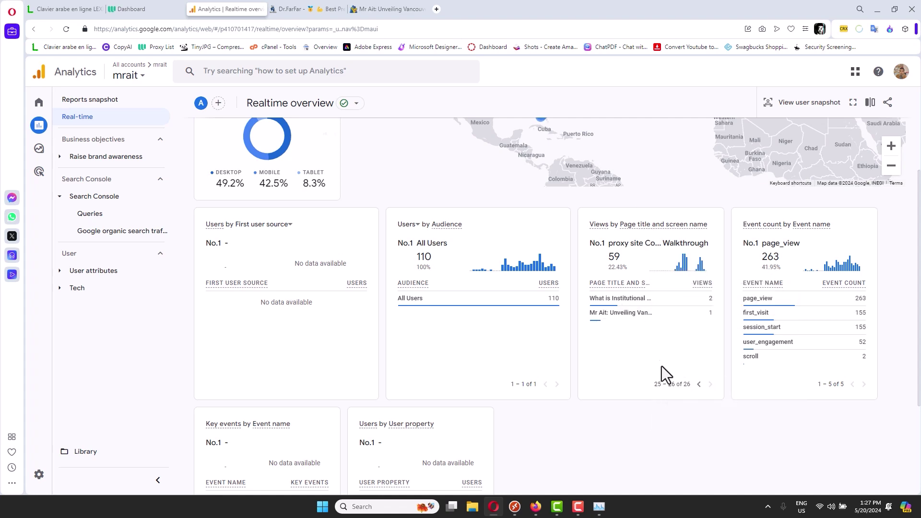
click(376, 8)
click(421, 9)
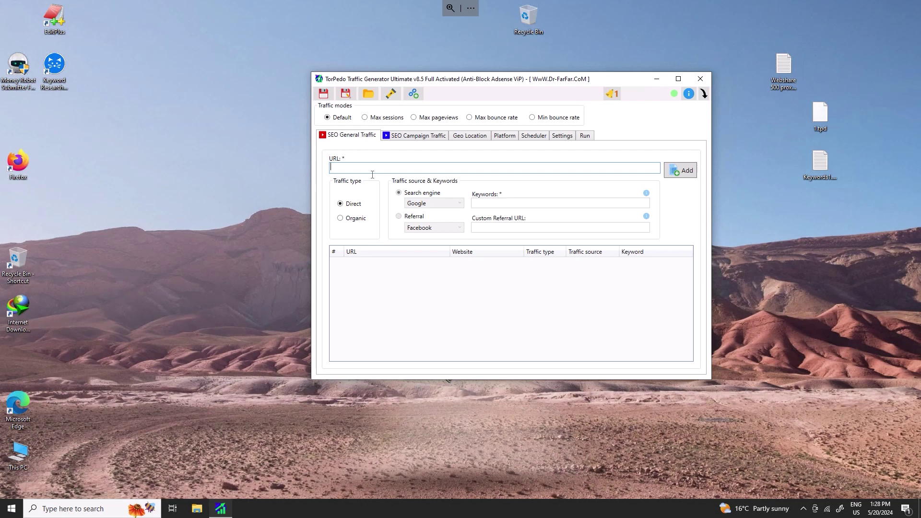
Paste the mrait.ca contact-us link into TorPedo and add it to the traffic list.
text(https://mrait.ca/contact-us)
click(687, 173)
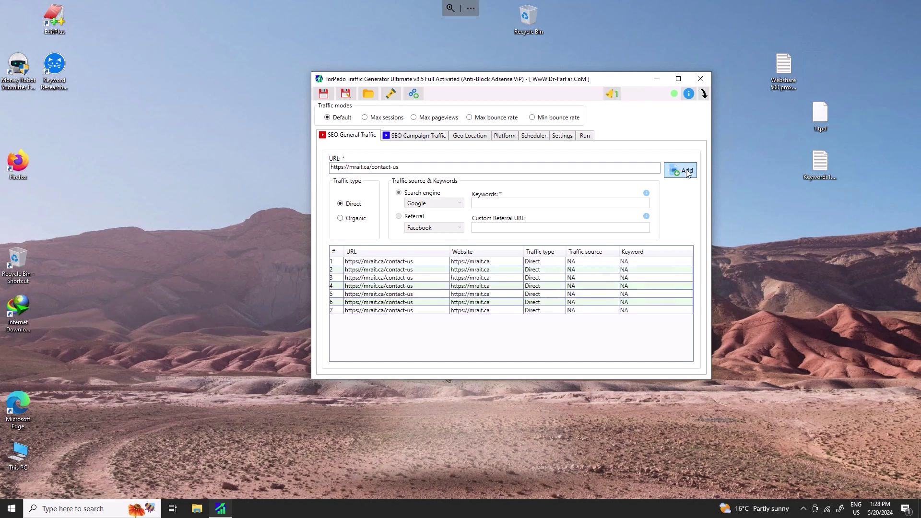
click(683, 172)
click(684, 172)
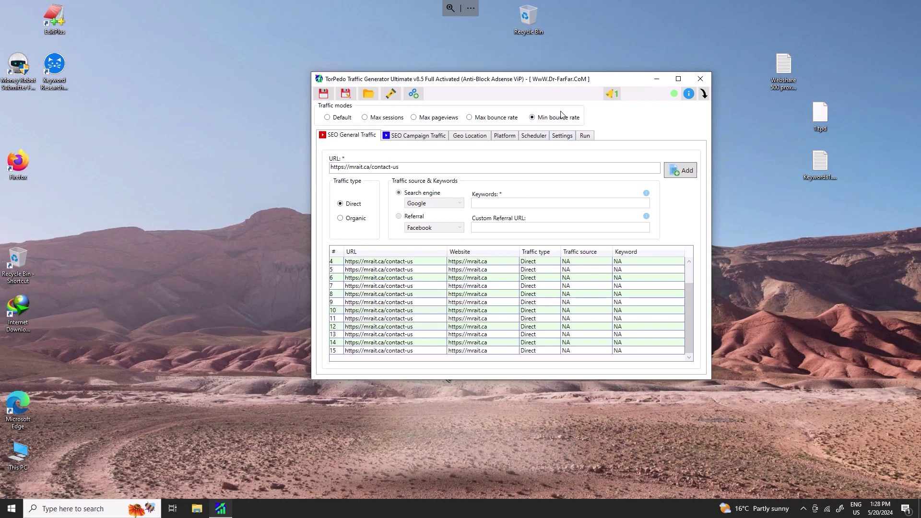
Set session duration to 5000–70000 ms and raise Total traffic by appending zeros.
click(563, 135)
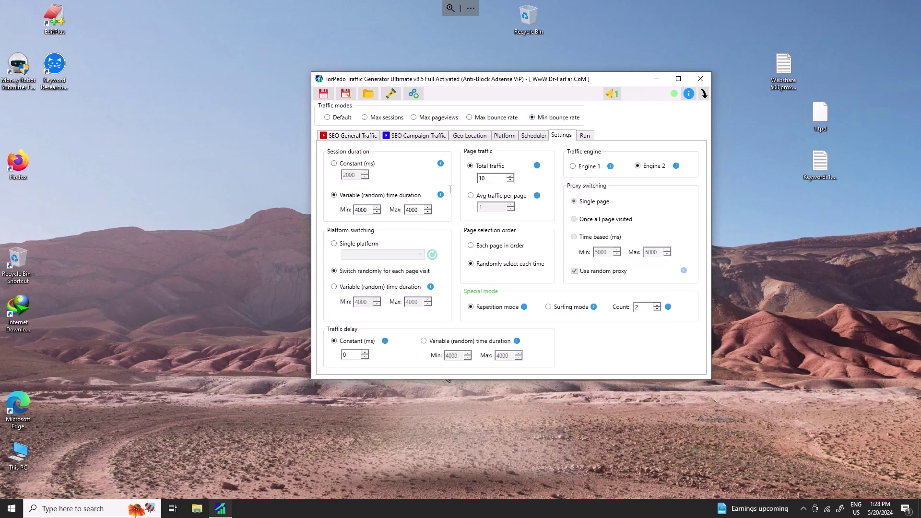
double_click(369, 212)
text(500)
key(Tab)
text(7000)
text(00000000)
Enable proxies on Geo Location and choose Webshare 500 proxies.txt as the proxy source.
click(468, 138)
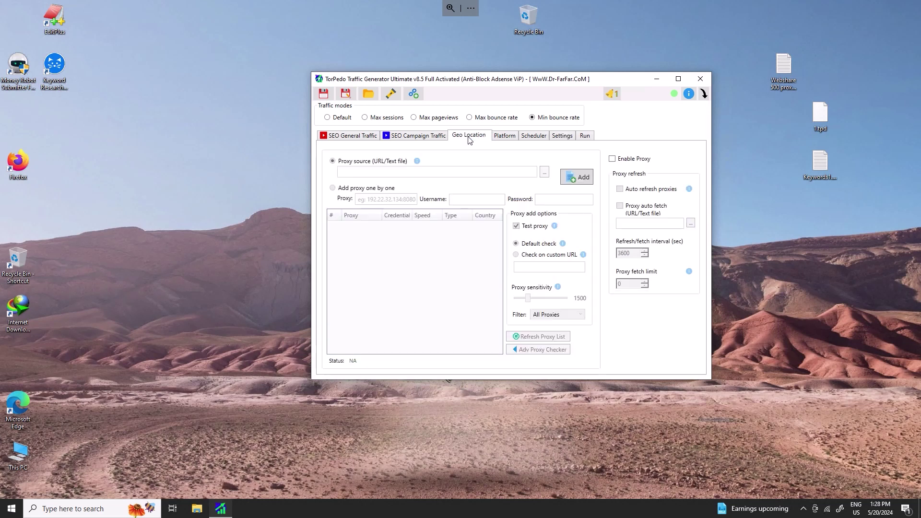
click(613, 159)
click(544, 175)
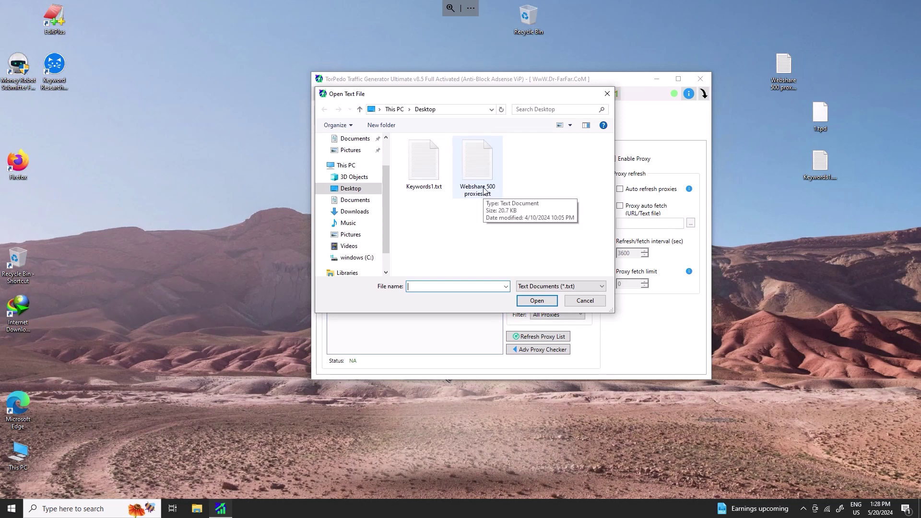
click(479, 169)
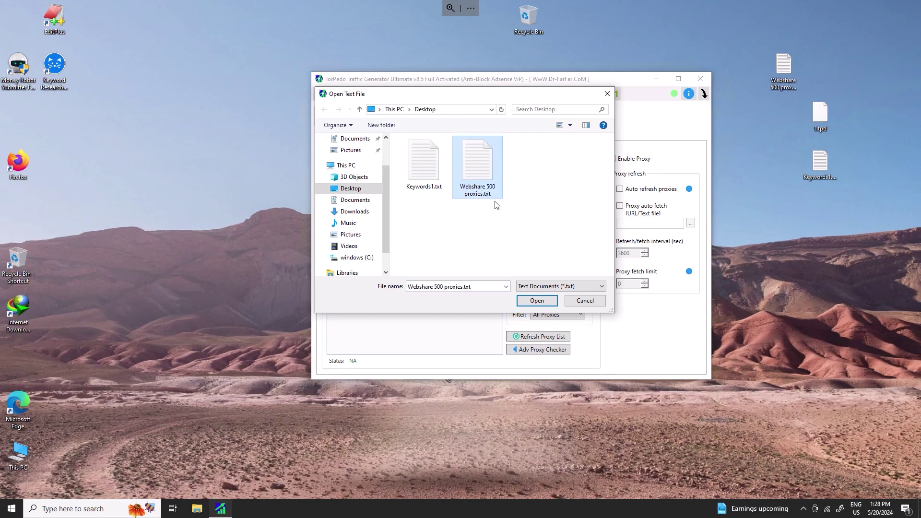
click(536, 301)
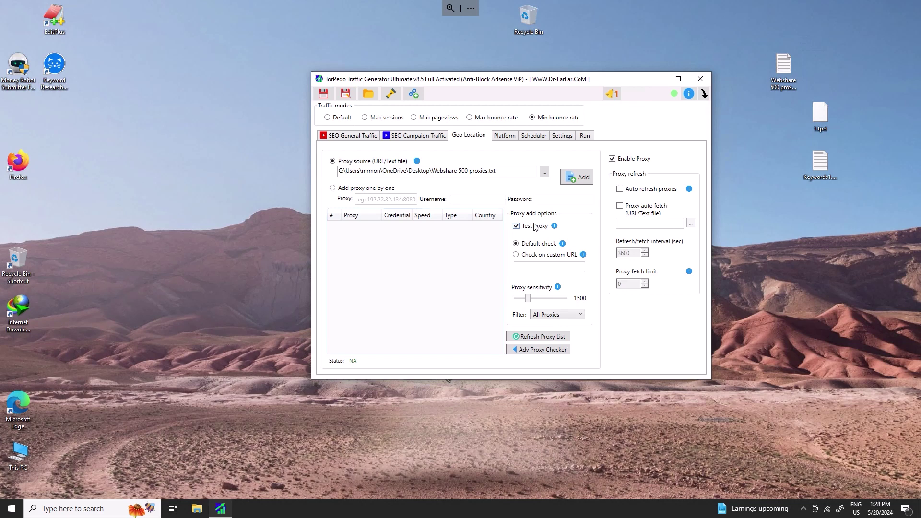
Turn off proxy testing and add the proxies from the file.
click(517, 226)
click(580, 177)
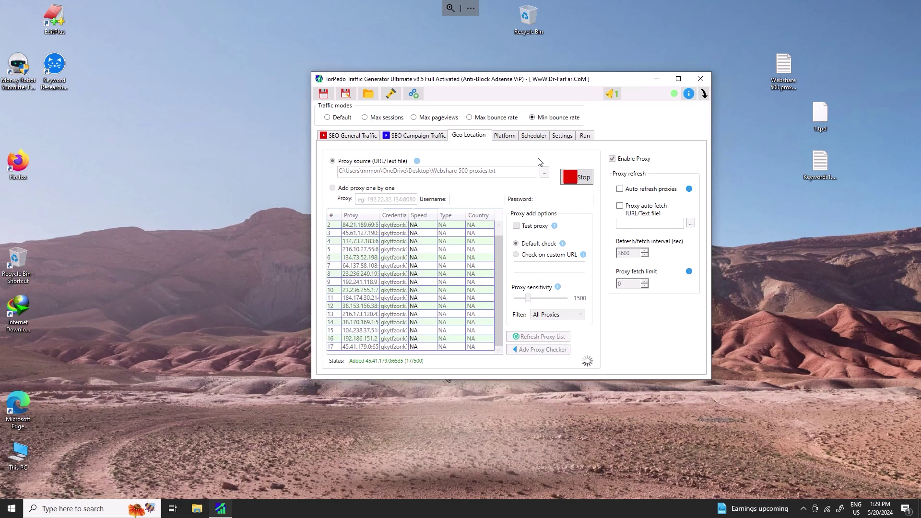
click(513, 137)
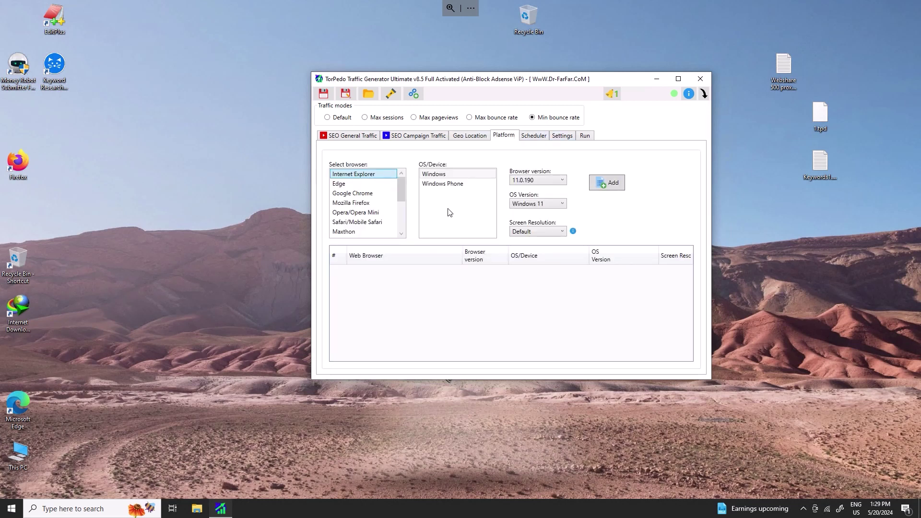
Add Internet Explorer 11.0.190 and Google Chrome on Windows 11 to the platform list.
click(595, 185)
click(613, 189)
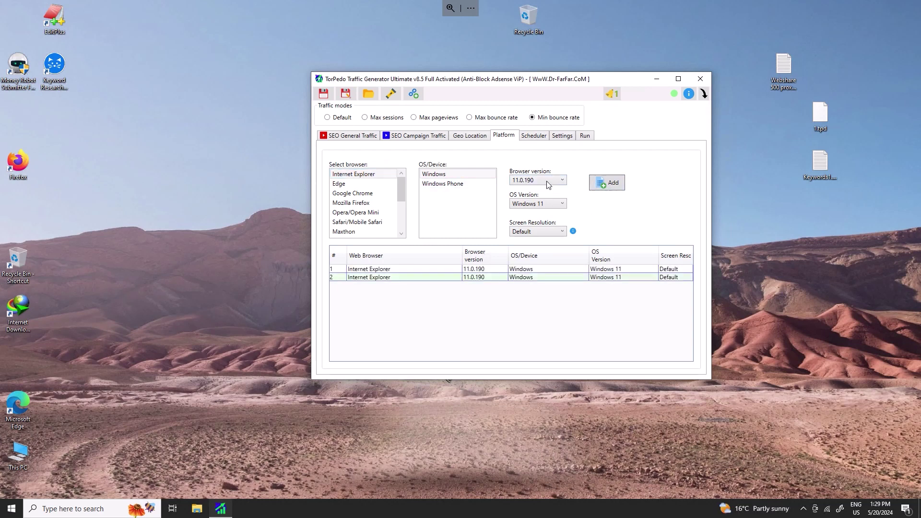
click(545, 180)
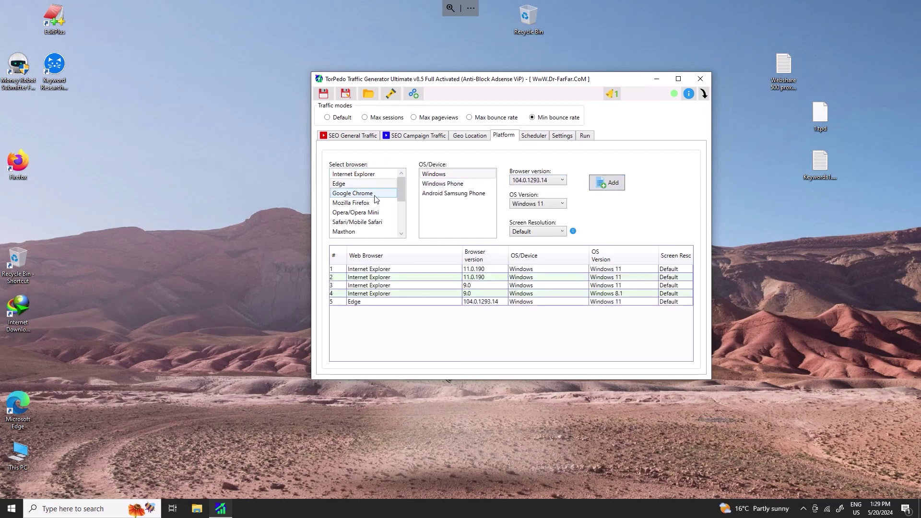
click(375, 198)
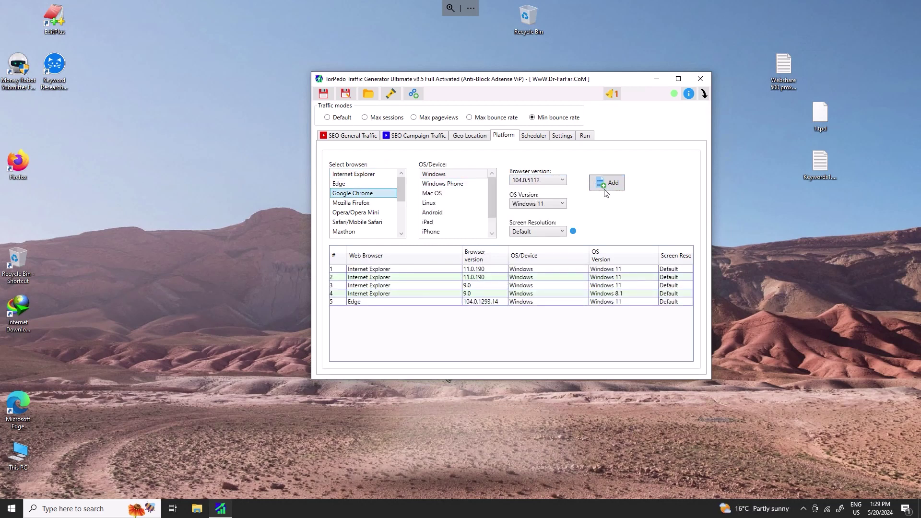
click(603, 188)
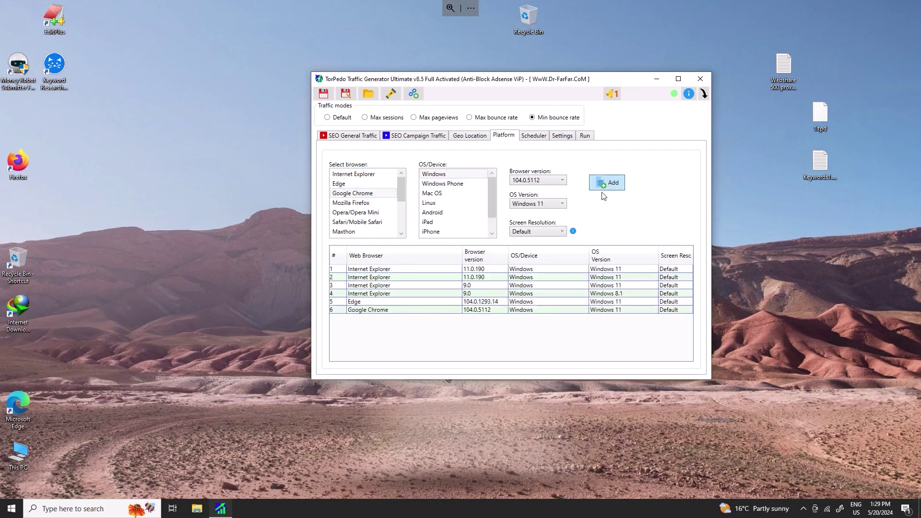
Add Internet Explorer 10.0 on Windows 11 to the platform list.
click(376, 174)
click(523, 181)
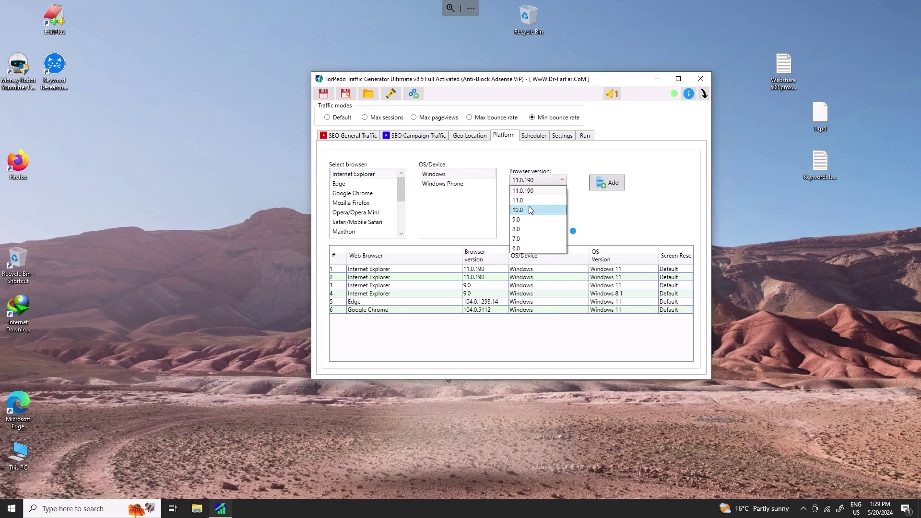
click(528, 210)
click(607, 183)
Add Edge on Windows 11 and Android Samsung Phone, plus Firefox 101.0.1 on Windows 11.
click(361, 184)
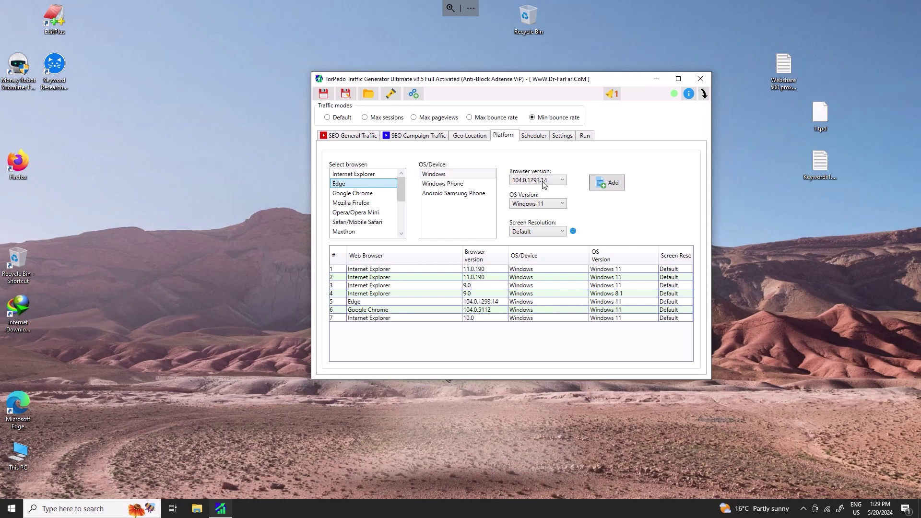
click(610, 186)
click(453, 192)
click(618, 189)
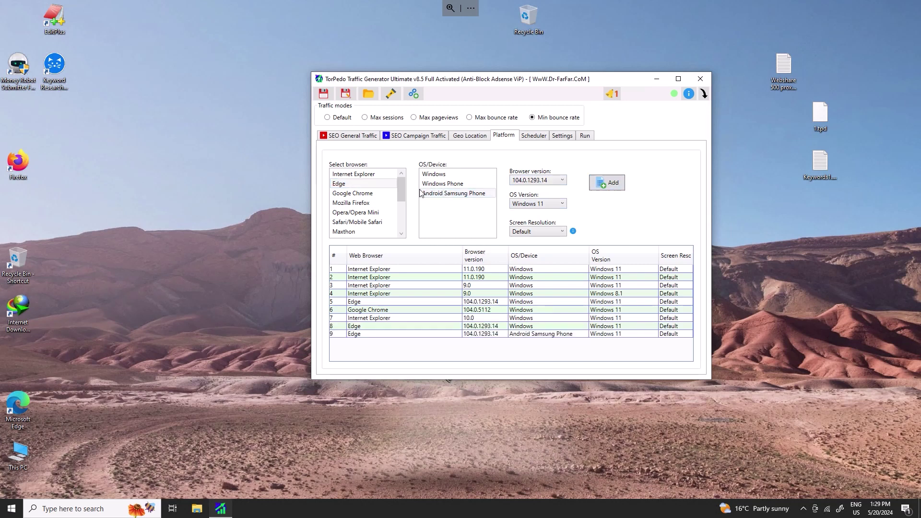
click(379, 202)
click(598, 188)
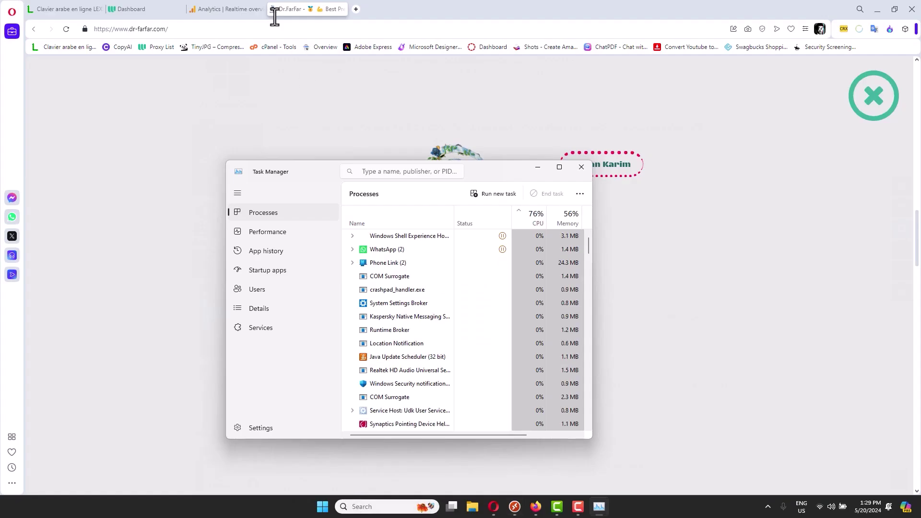
click(203, 6)
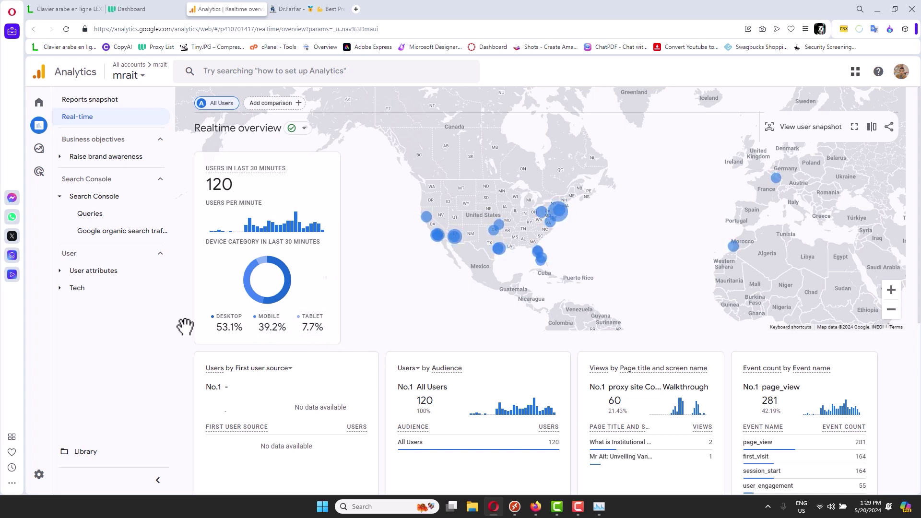
drag(185, 328, 267, 346)
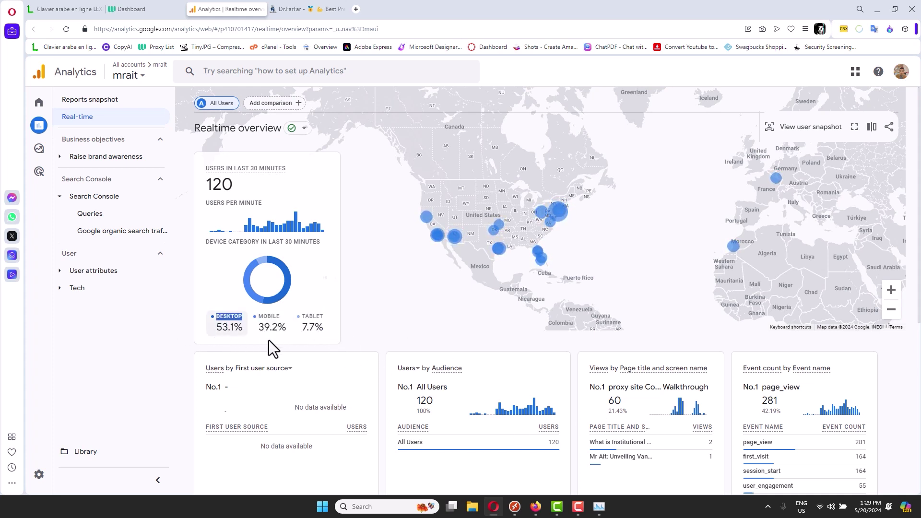
click(514, 507)
click(453, 195)
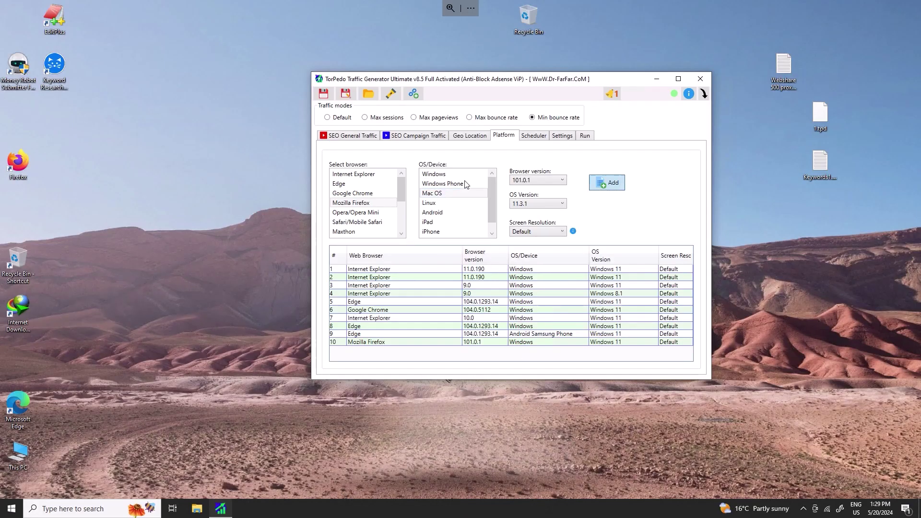
Add Firefox on Mac OS 11.3.1 and Windows Phone 10.0, then confirm all 500 proxies loaded.
click(463, 184)
click(613, 184)
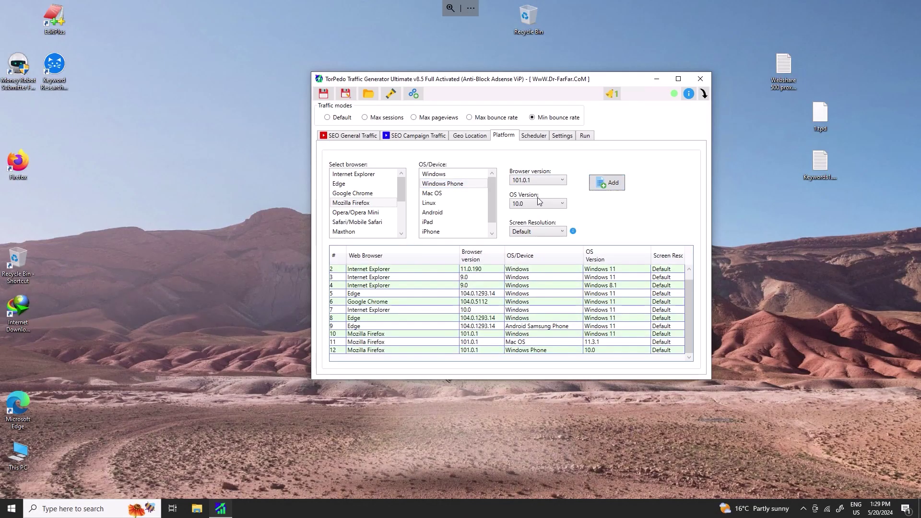
click(562, 137)
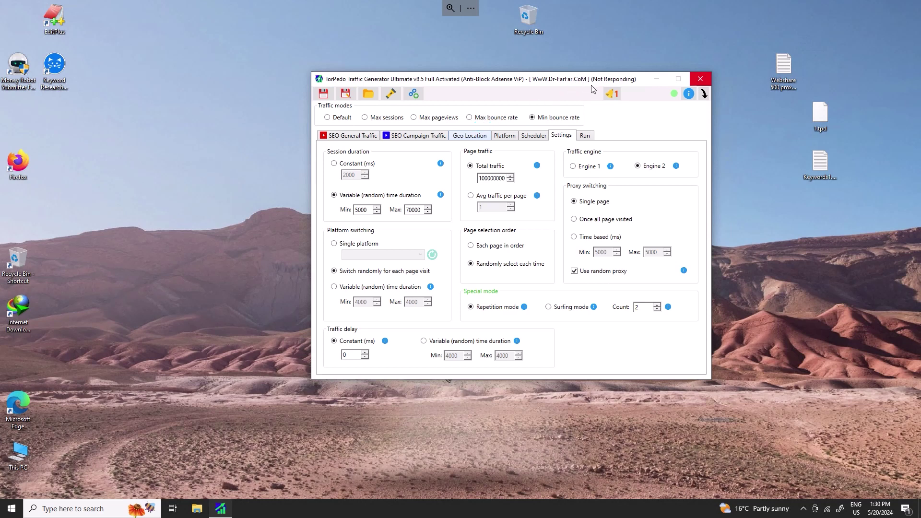
click(465, 136)
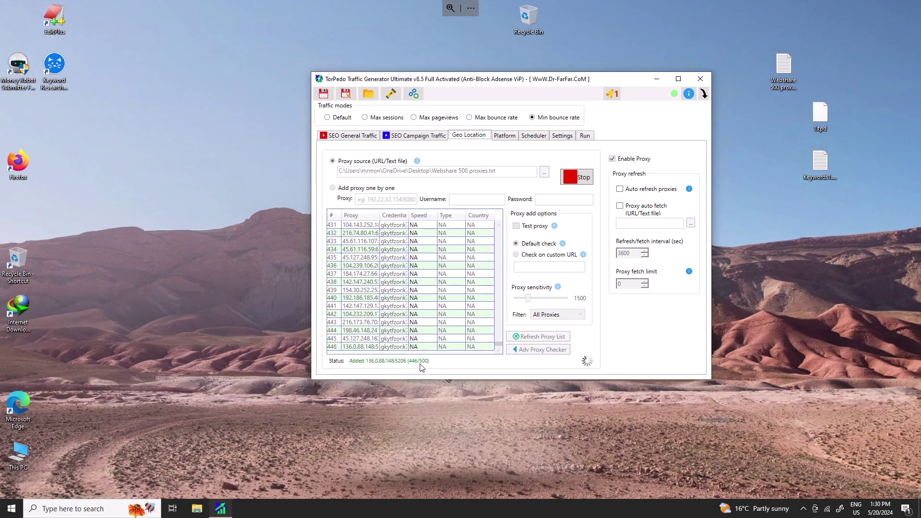
click(584, 135)
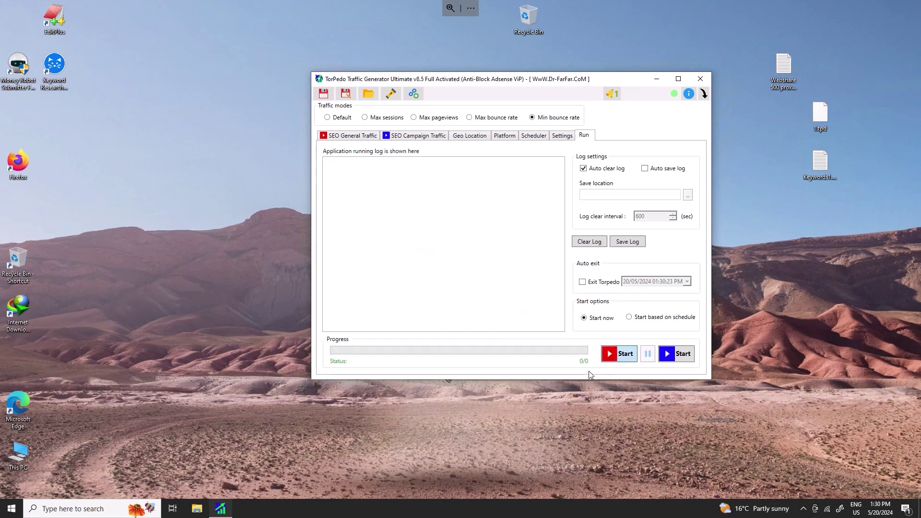
click(477, 137)
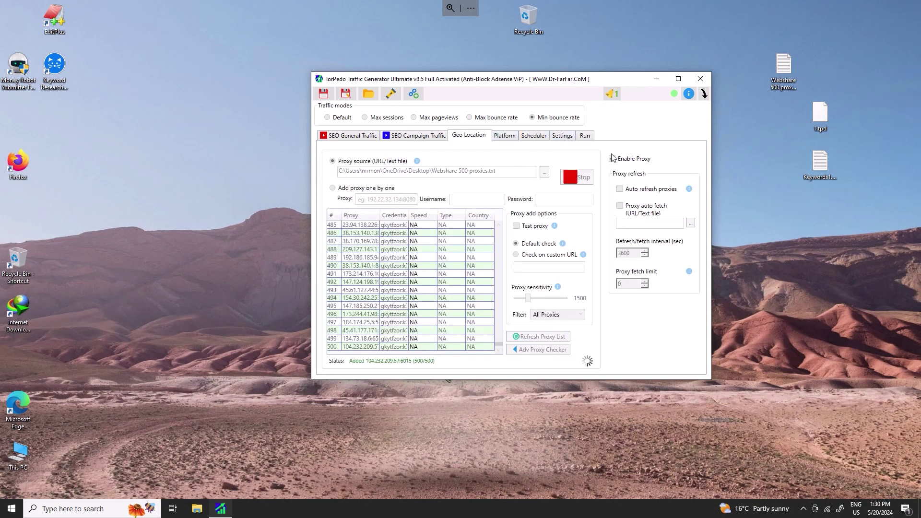
Minimise Task Manager to reveal the Analytics realtime report and its Mr Ait page views.
click(584, 136)
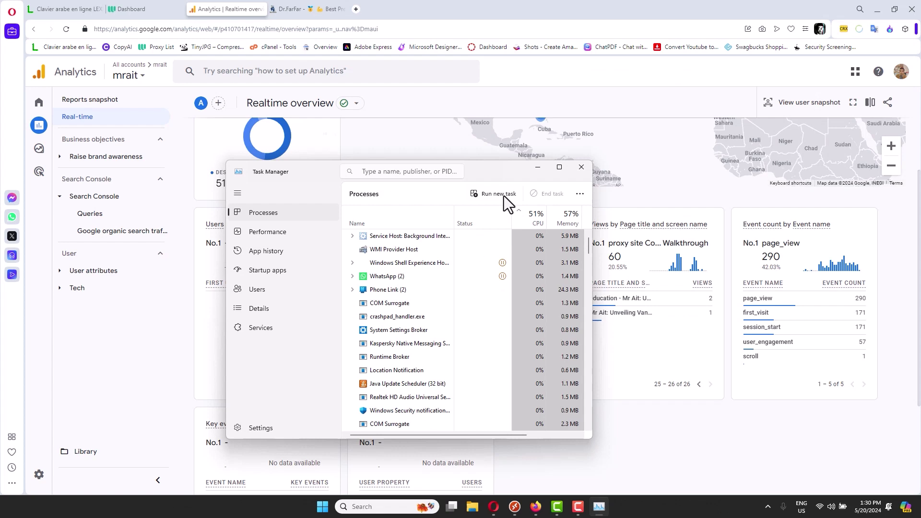
click(530, 169)
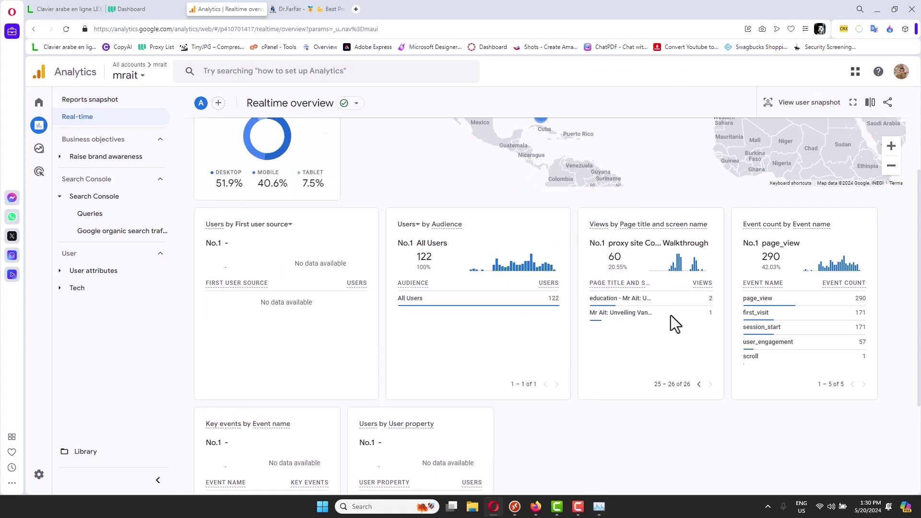
drag(603, 312, 705, 400)
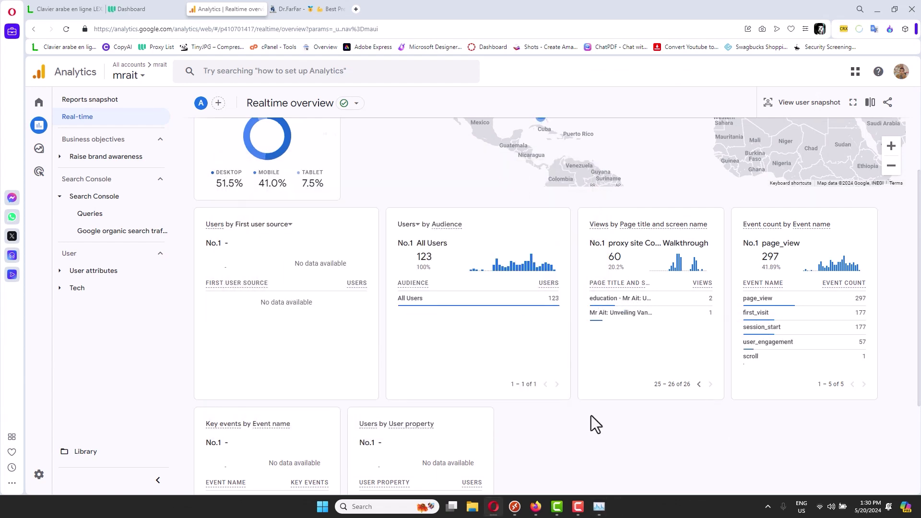
scroll(270, 220, up, 3)
Highlight the 123 users-in-last-30-minutes count, then move to the Webshare proxy dashboard.
triple_click(231, 182)
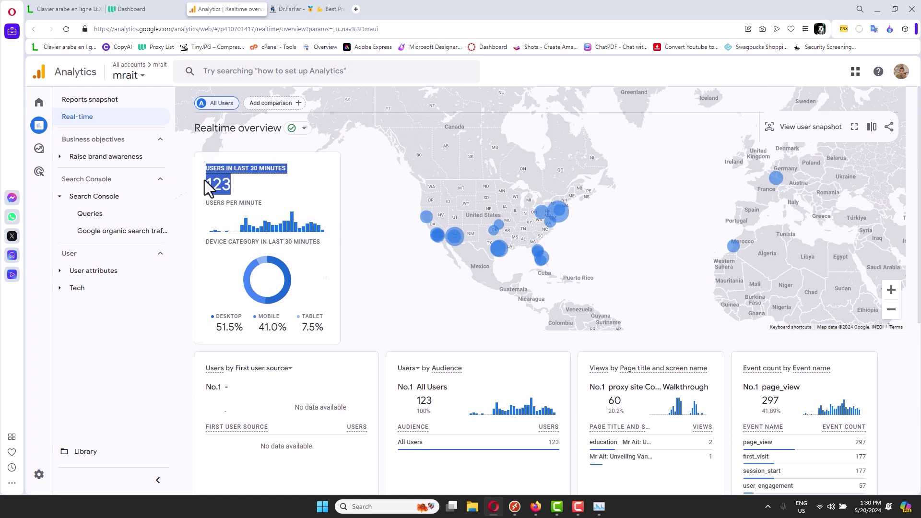
click(365, 206)
key(ctrl+Tab)
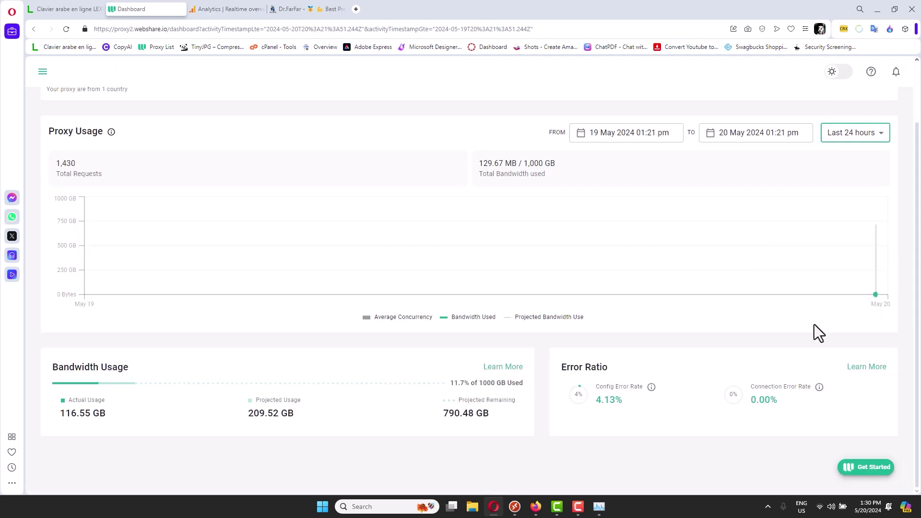
Inspect the 4.13% config error rate details on Webshare's Proxy Errors page.
drag(622, 402, 589, 407)
click(609, 402)
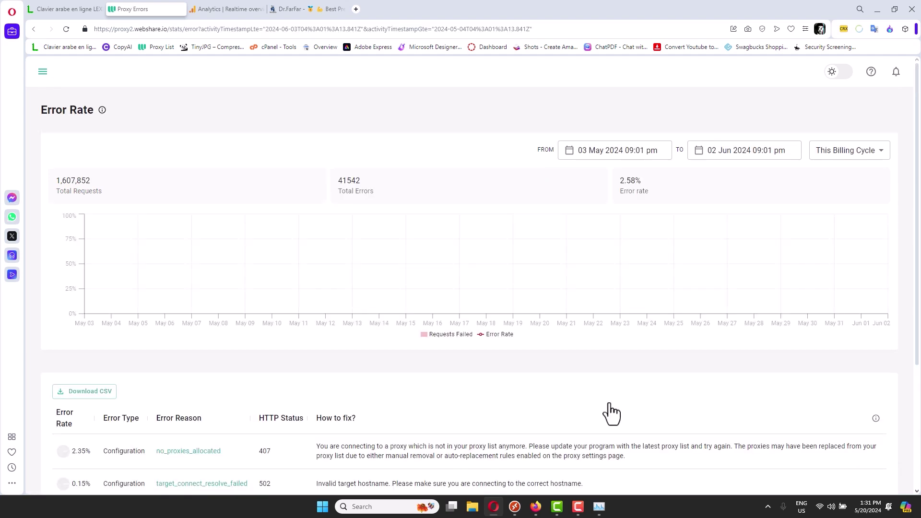
scroll(264, 325, down, 4)
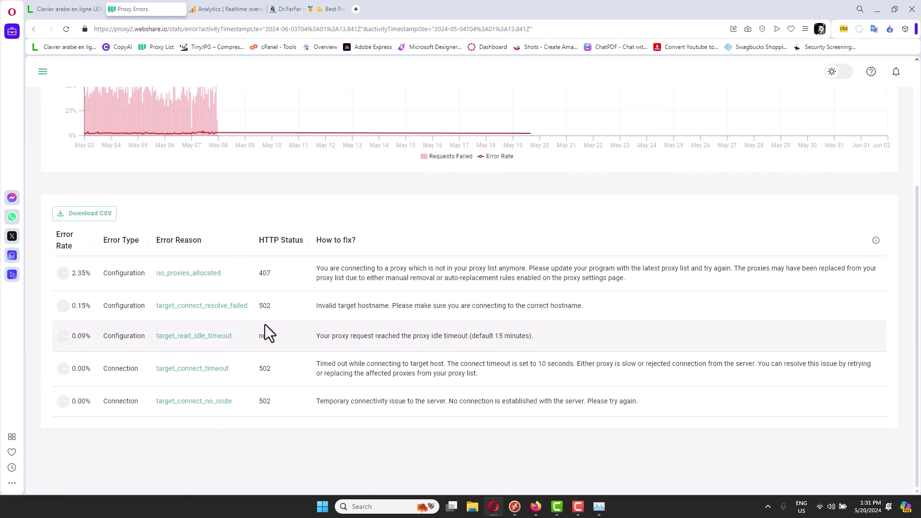
scroll(432, 353, up, 4)
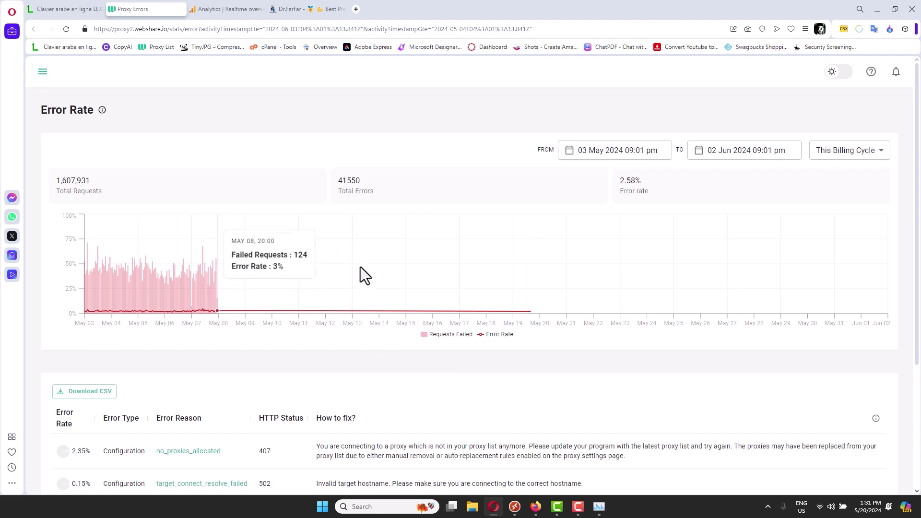
Bring Webshare's Proxy List forward, reload it to recheck the 10 proxies, and dismiss the download-link dialogs.
click(536, 507)
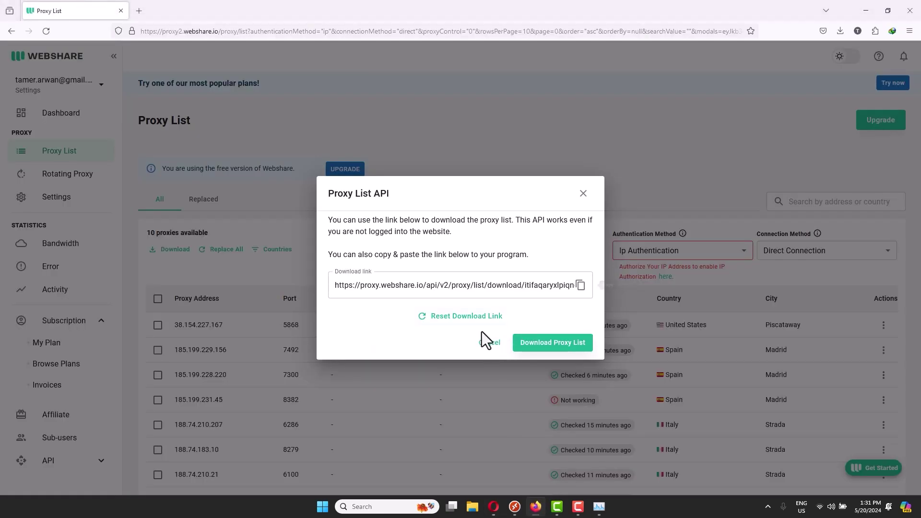
click(246, 315)
click(47, 32)
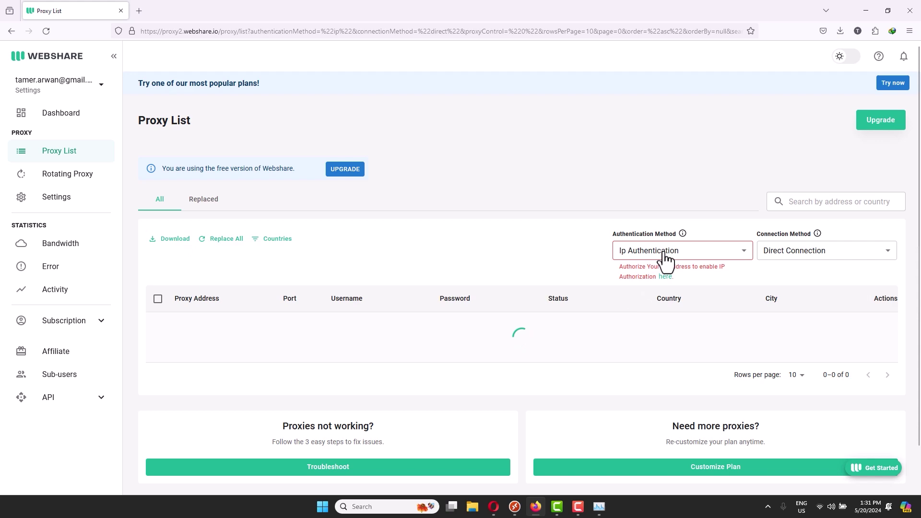
click(176, 250)
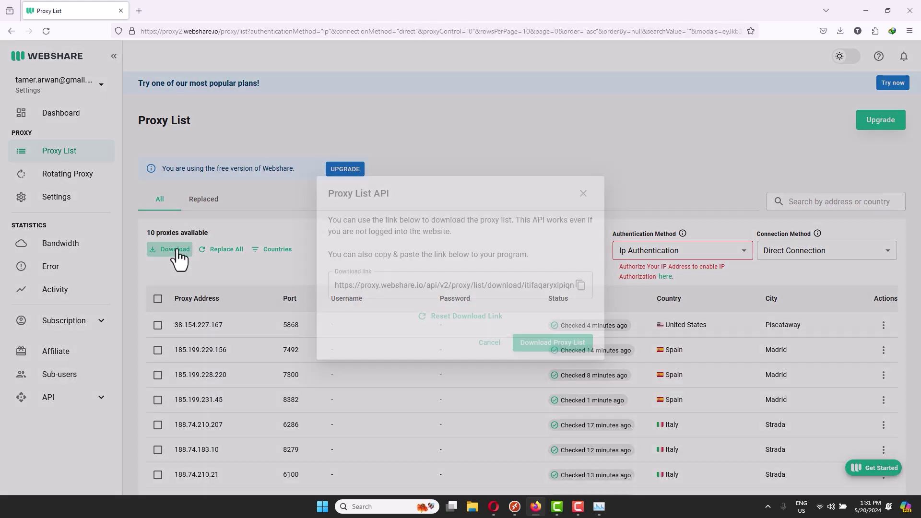
click(584, 194)
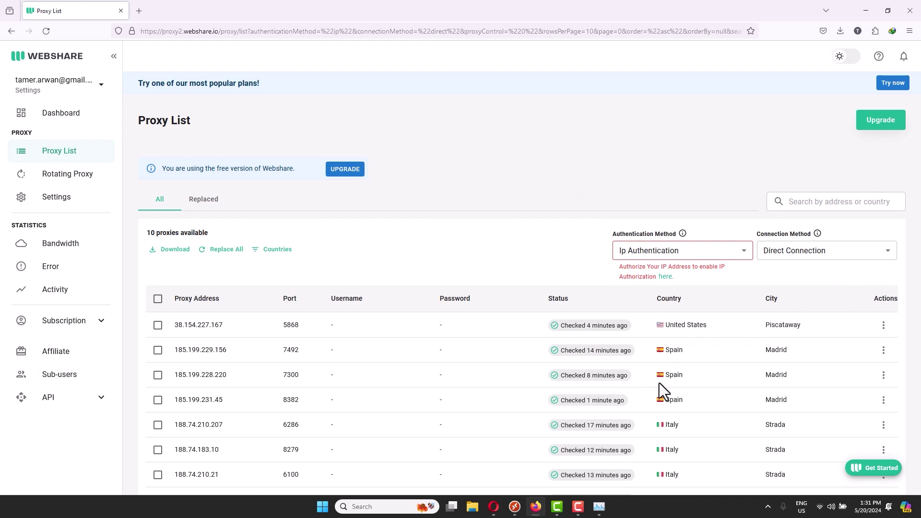
Return to the Analytics realtime report and scan the Views by Page title list down to contact-us.
click(499, 507)
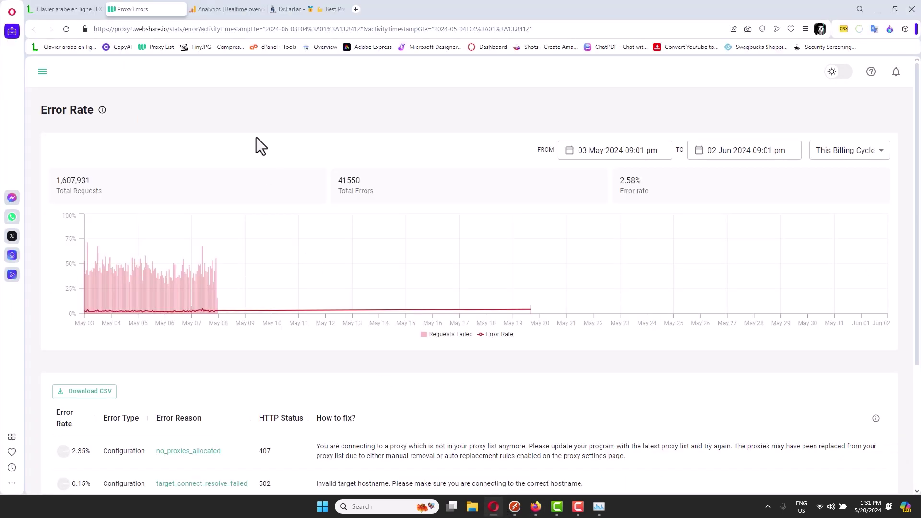
click(270, 11)
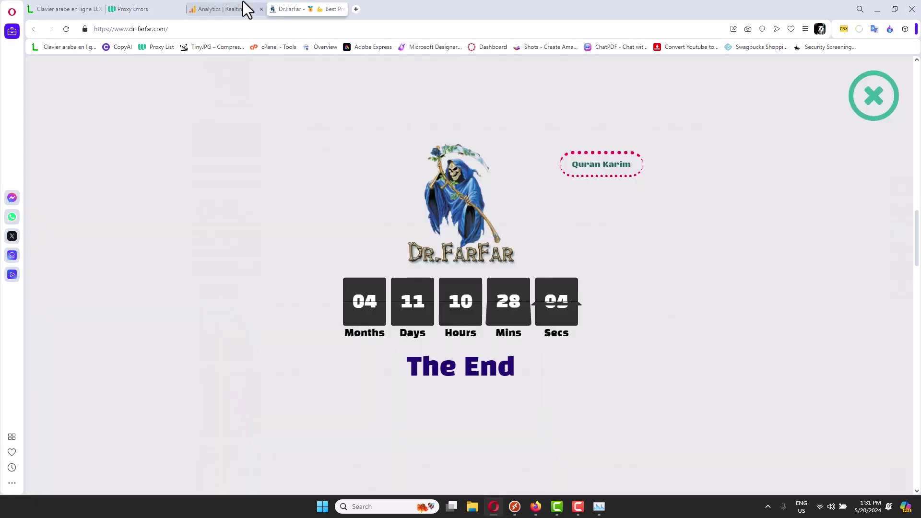
click(220, 9)
mouse_move(706, 313)
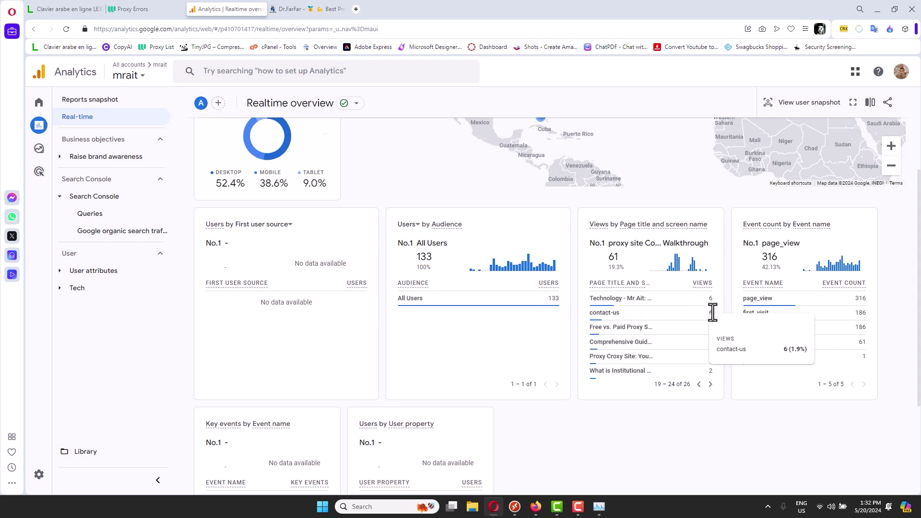
drag(711, 310, 612, 314)
click(286, 264)
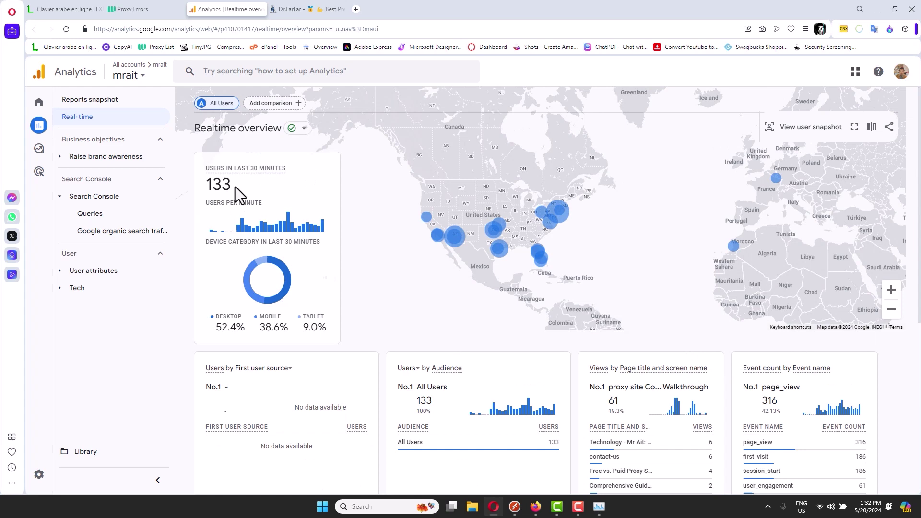
drag(235, 188, 206, 185)
scroll(699, 313, down, 3)
drag(588, 240, 708, 309)
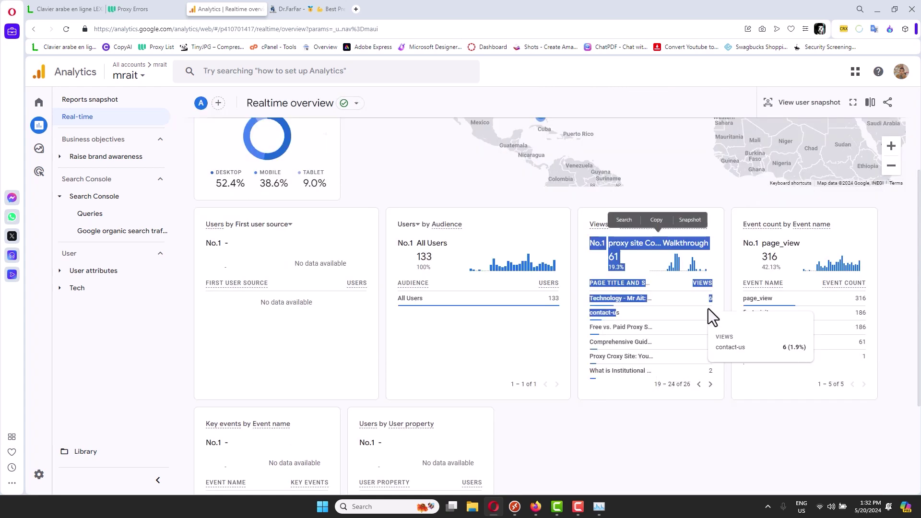
Page through the Views by Page title table to the rows showing contact-us at 5 views.
click(699, 384)
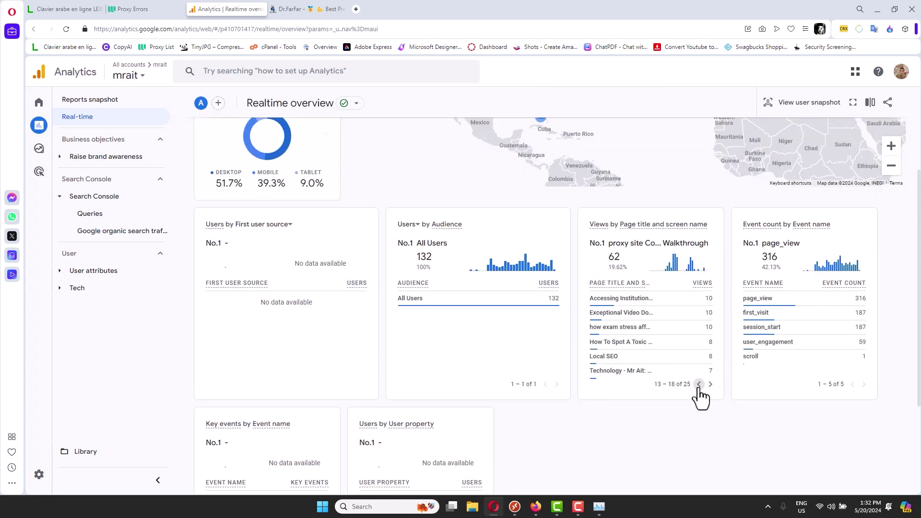
click(699, 383)
click(699, 384)
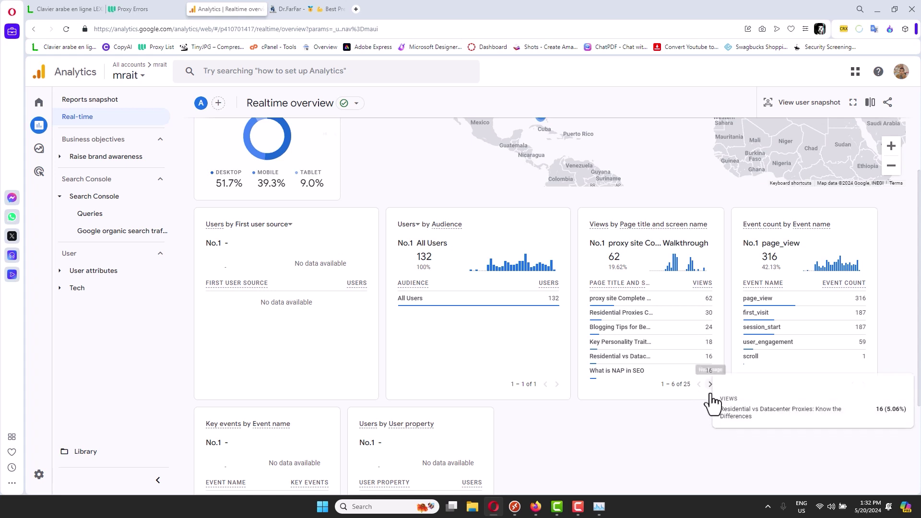
click(710, 386)
click(710, 386)
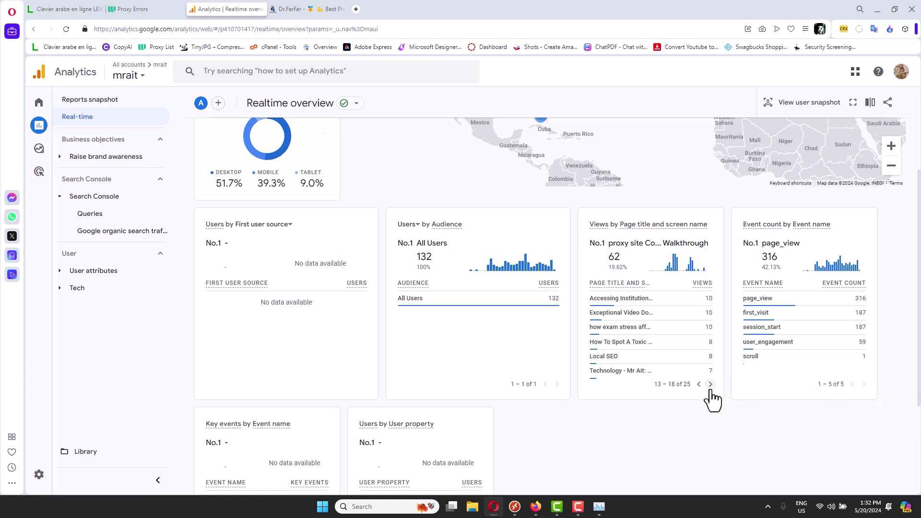
click(711, 384)
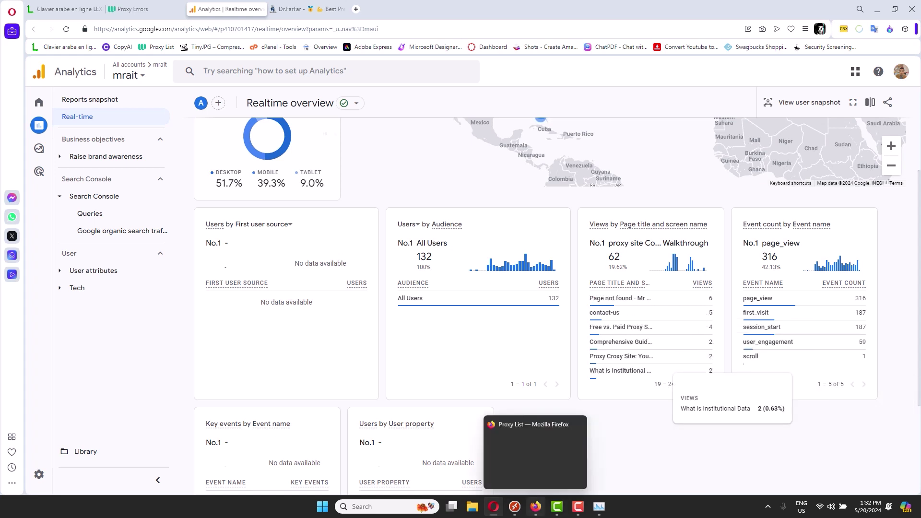
Close the TorPedo Traffic Generator window on the remote desktop and return to Analytics.
click(514, 506)
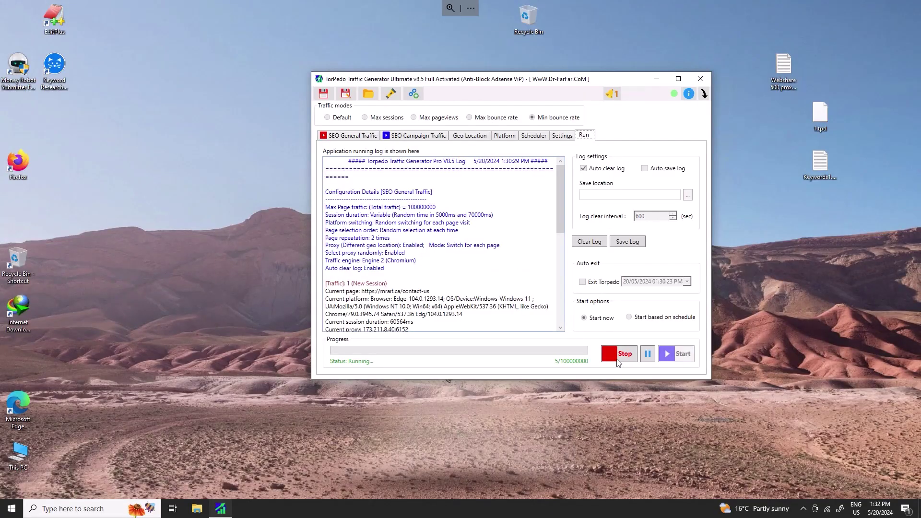
click(700, 79)
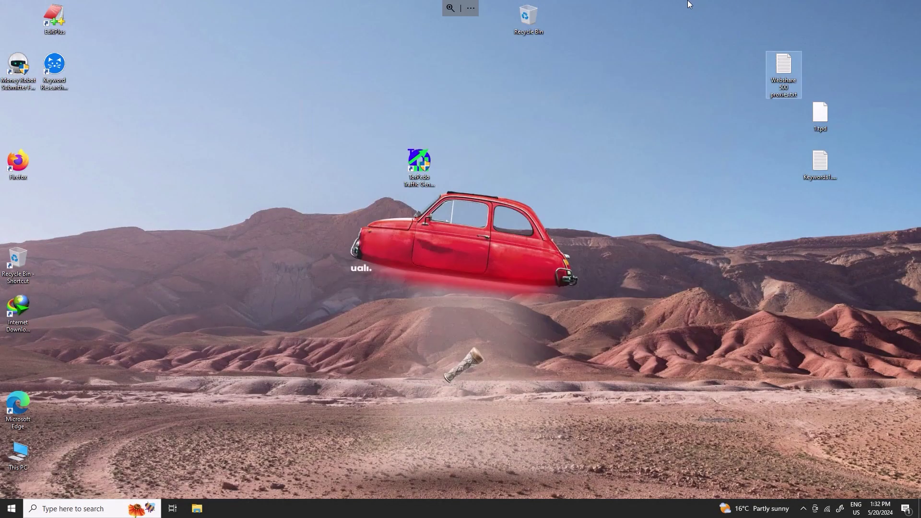
key(alt+Tab)
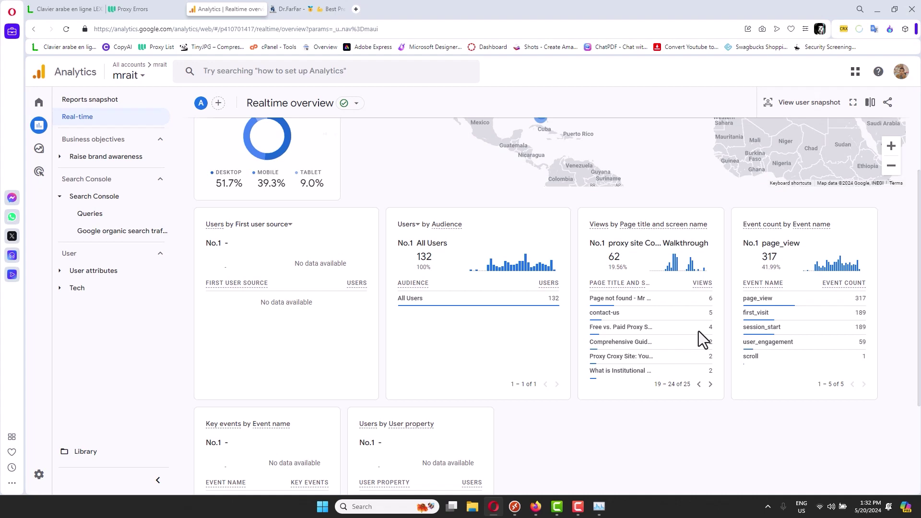
Reload Analytics Realtime to see 134 users in the last 30 minutes, then dismiss the TorPedo notice.
key(F5)
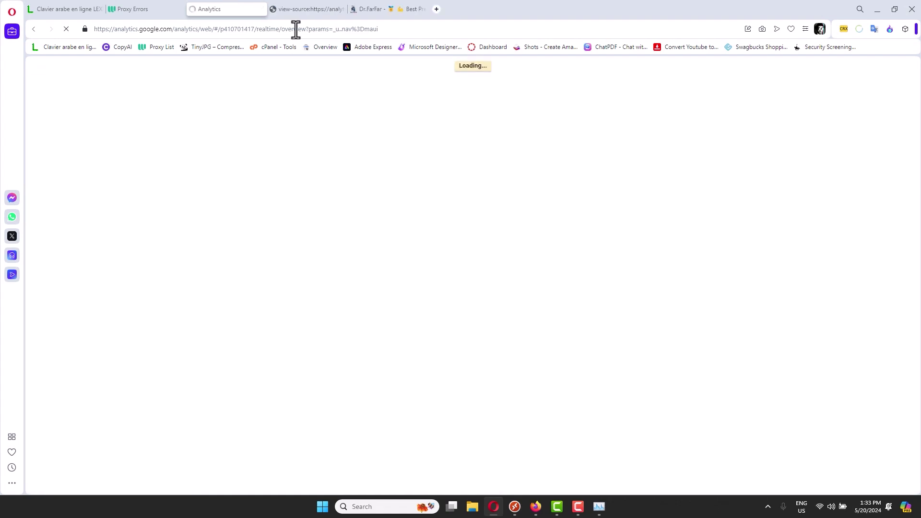
scroll(238, 229, up, 4)
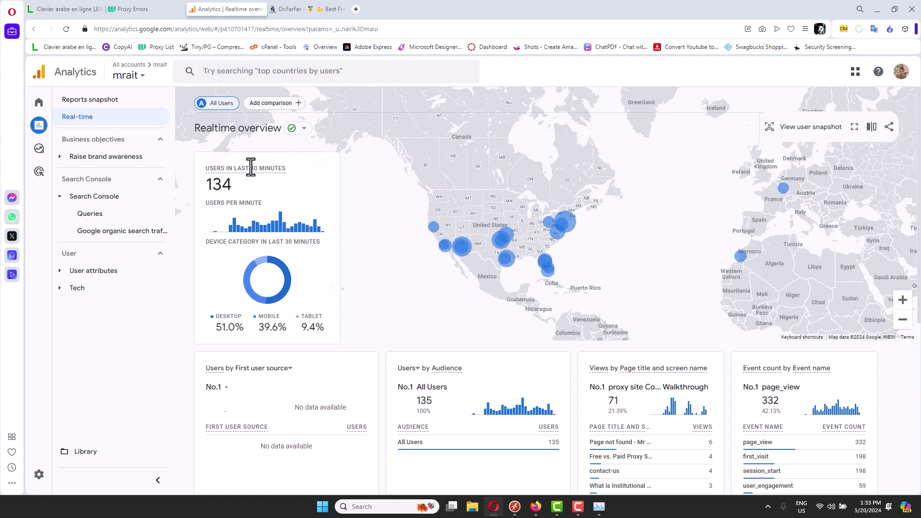
drag(258, 168, 291, 168)
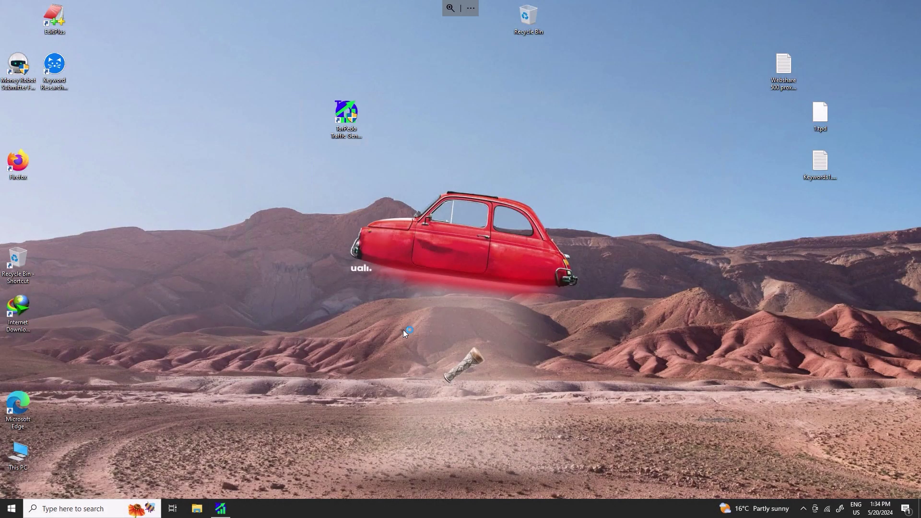
click(523, 298)
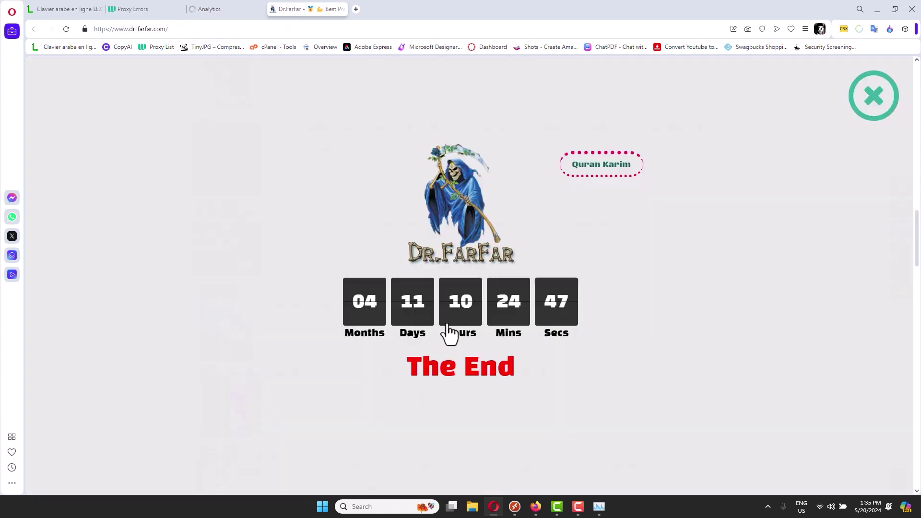
Select the countdown's months figure, then return to Analytics and page Views by Page title to contact-us.
double_click(355, 312)
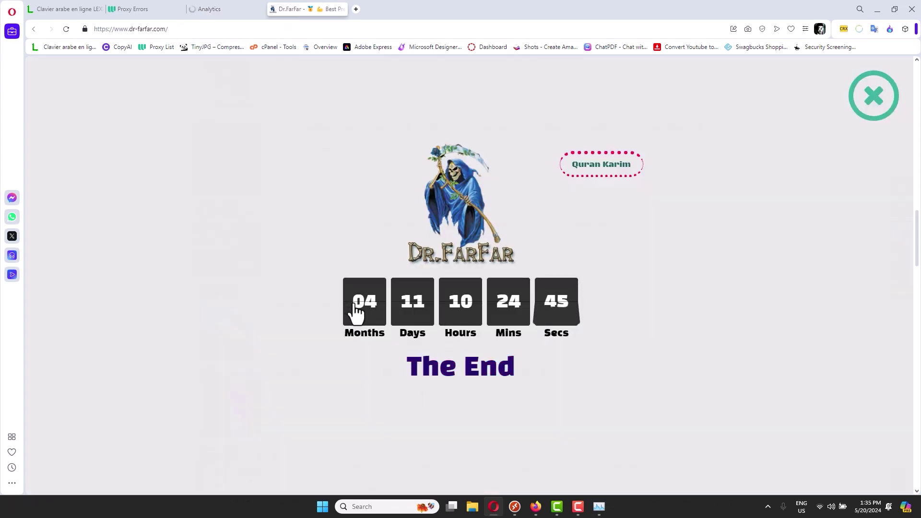
click(244, 9)
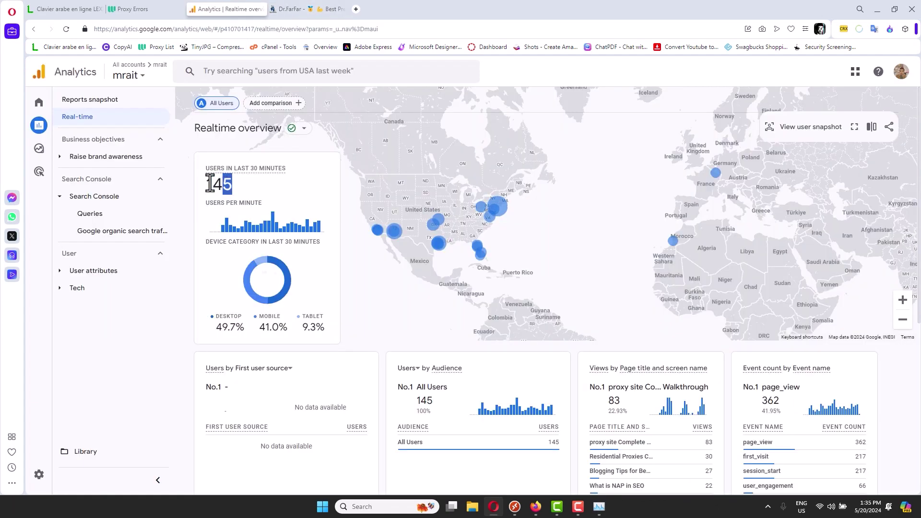
scroll(705, 422, down, 2)
click(708, 430)
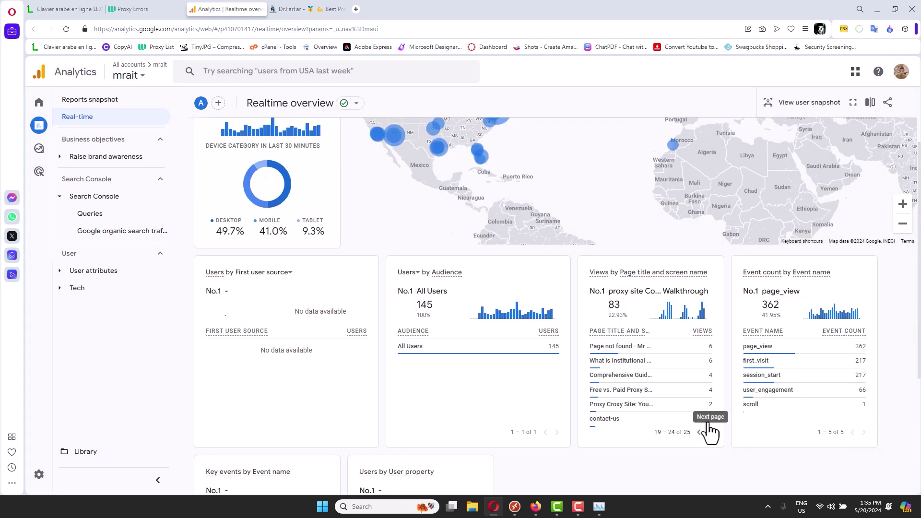
scroll(484, 373, up, 2)
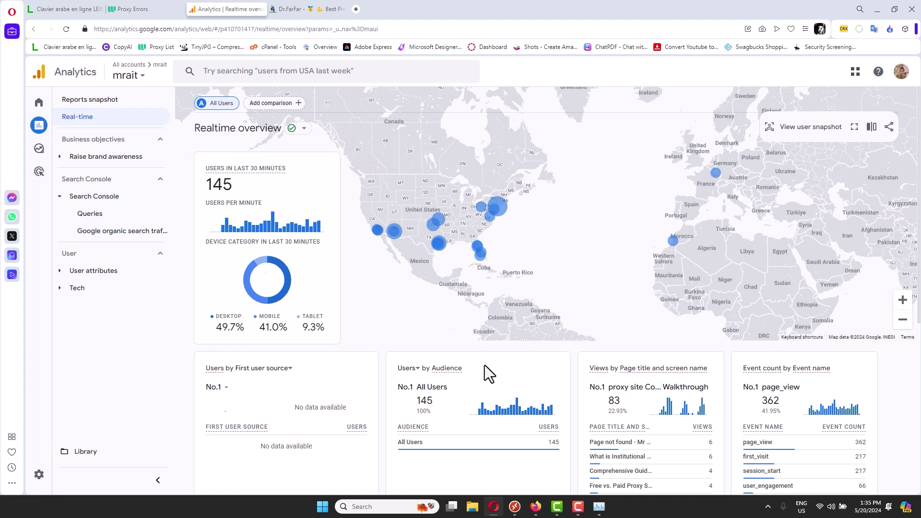